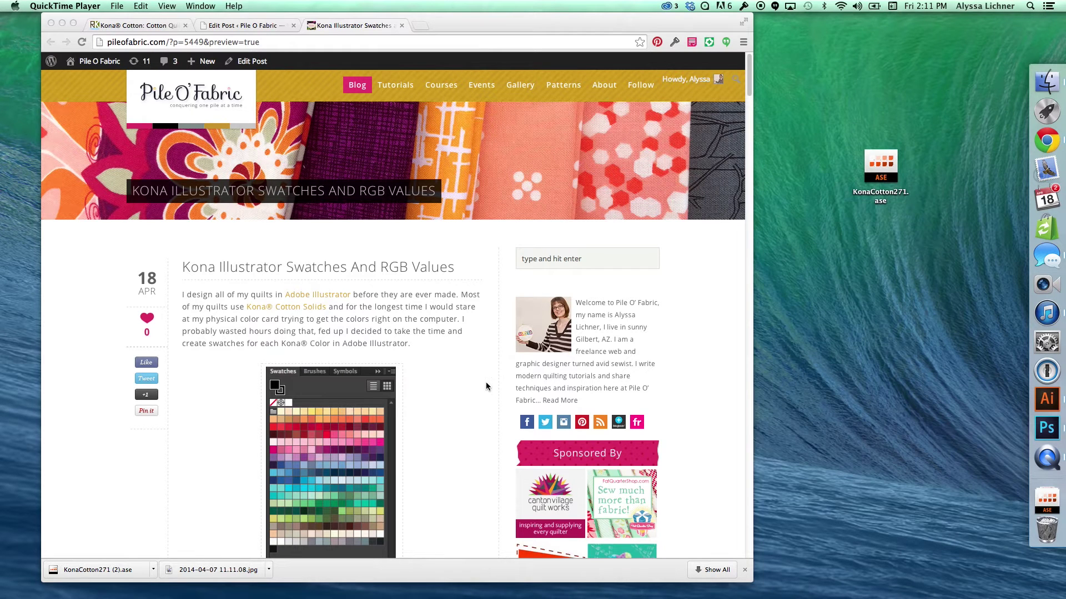
Step: Read the Kona Illustrator Swatches and RGB Values post from the introduction to the download section
{"action": "scroll", "coordinate": [486, 387], "scroll_direction": "down", "scroll_amount": 3}
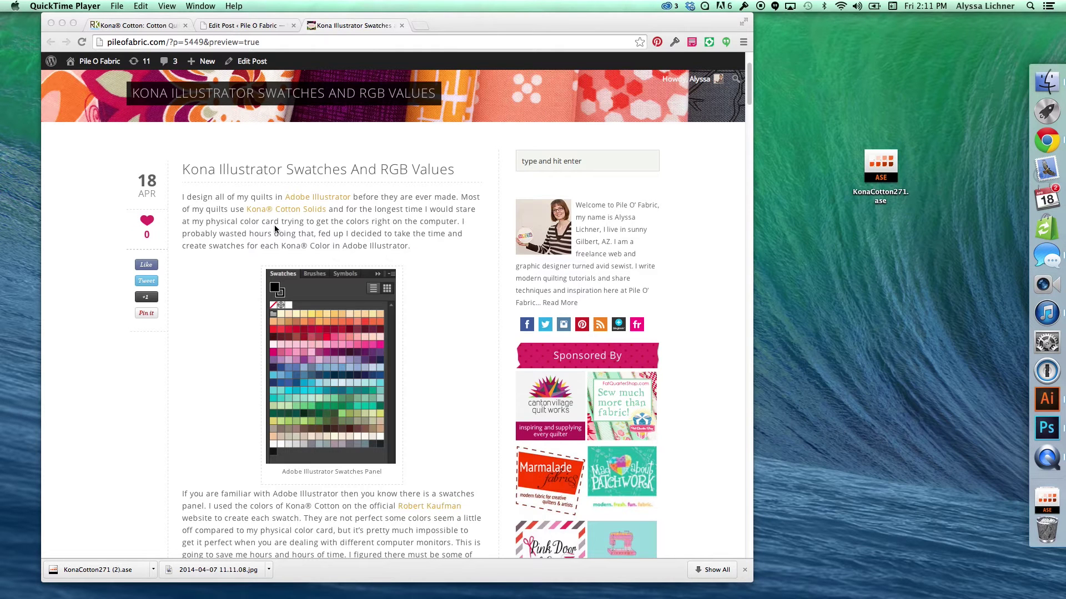
{"action": "scroll", "coordinate": [288, 230], "scroll_direction": "down", "scroll_amount": 1}
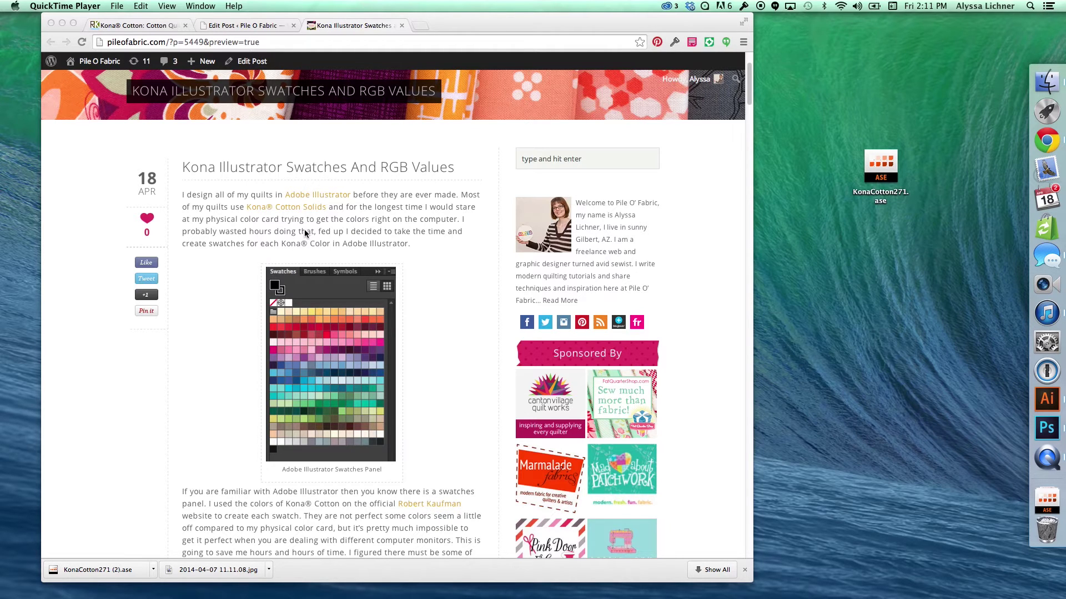
{"action": "scroll", "coordinate": [304, 229], "scroll_direction": "down", "scroll_amount": 5}
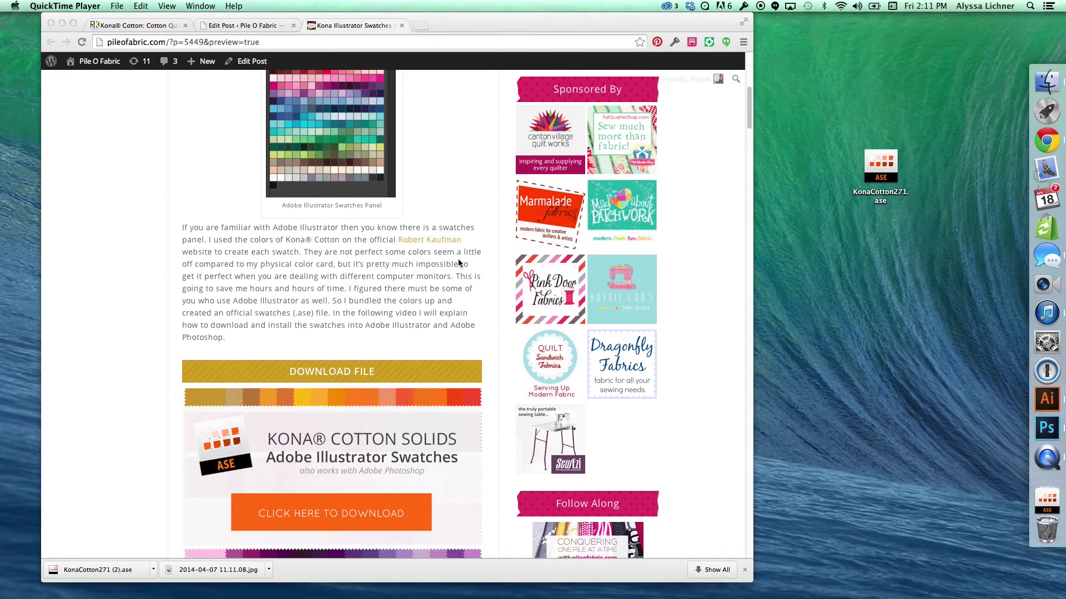
{"action": "scroll", "coordinate": [448, 250], "scroll_direction": "down", "scroll_amount": 1}
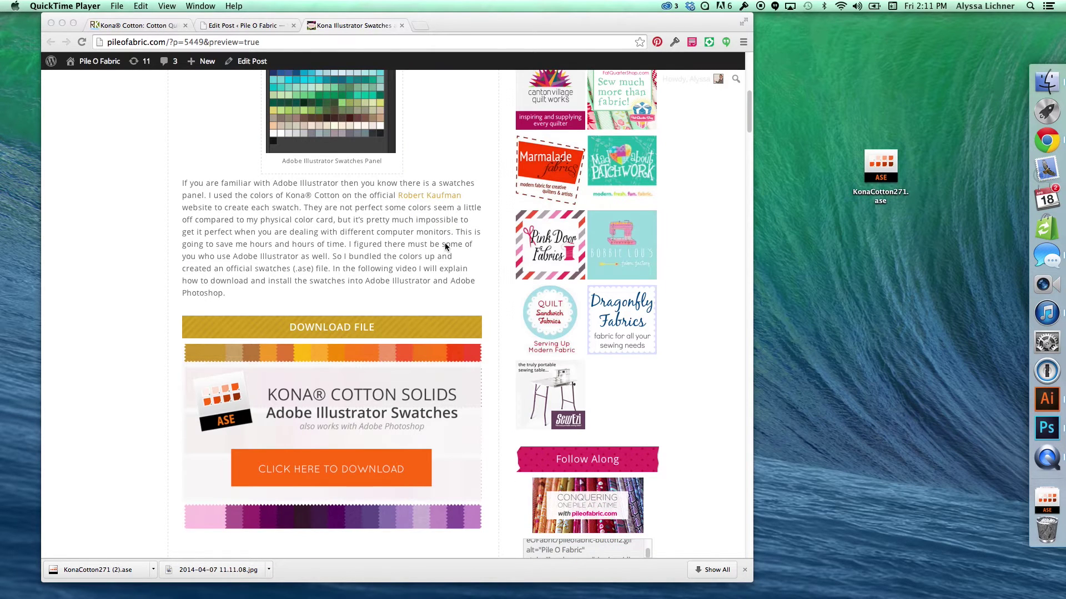
{"action": "scroll", "coordinate": [446, 247], "scroll_direction": "up", "scroll_amount": 7}
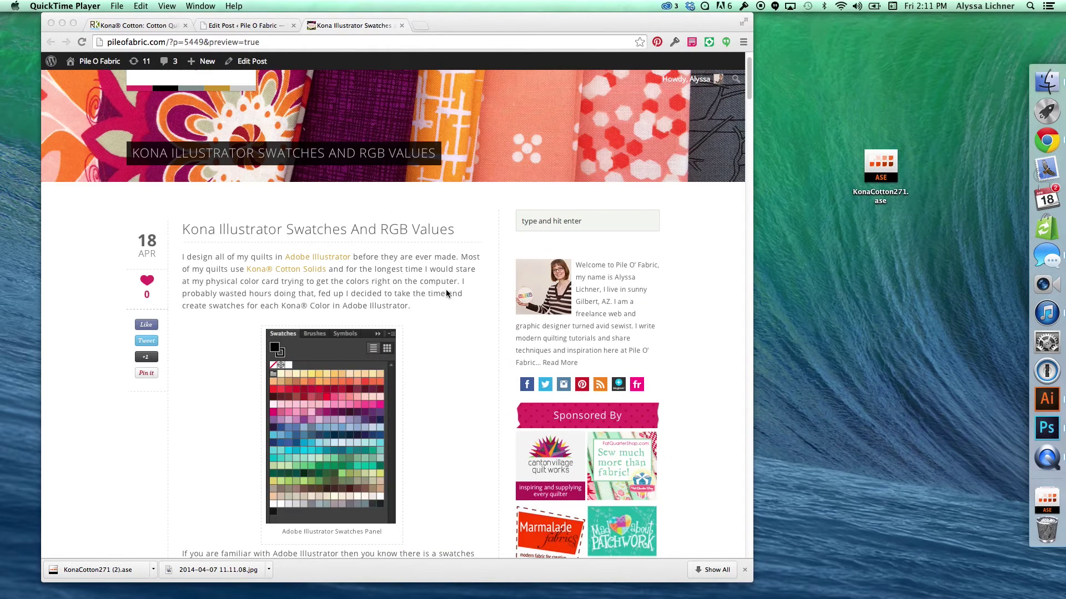
{"action": "scroll", "coordinate": [446, 291], "scroll_direction": "down", "scroll_amount": 2}
{"action": "scroll", "coordinate": [444, 278], "scroll_direction": "down", "scroll_amount": 3}
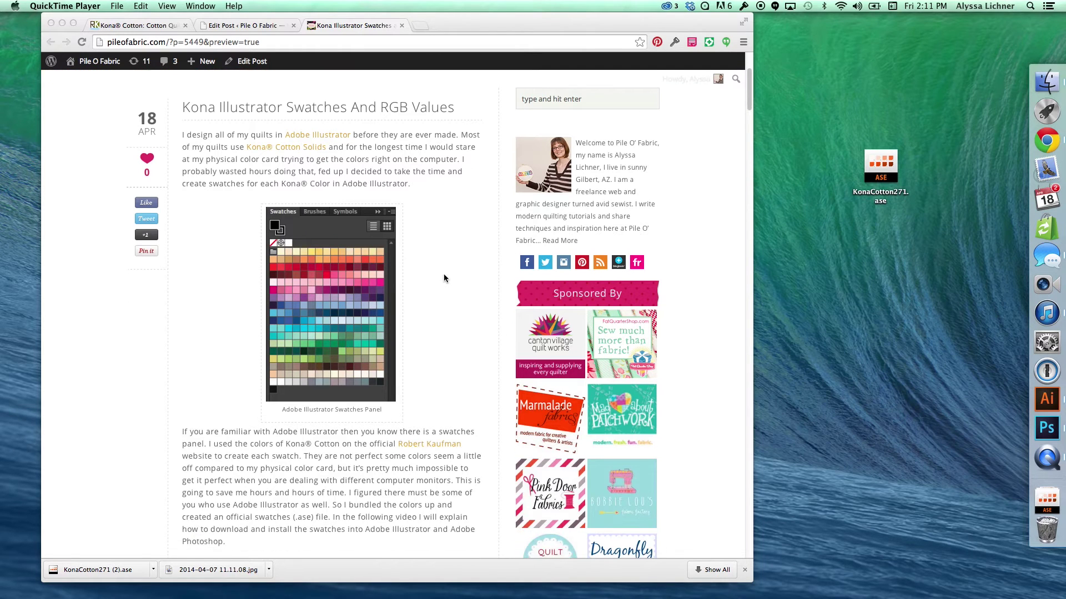
{"action": "scroll", "coordinate": [443, 275], "scroll_direction": "down", "scroll_amount": 4}
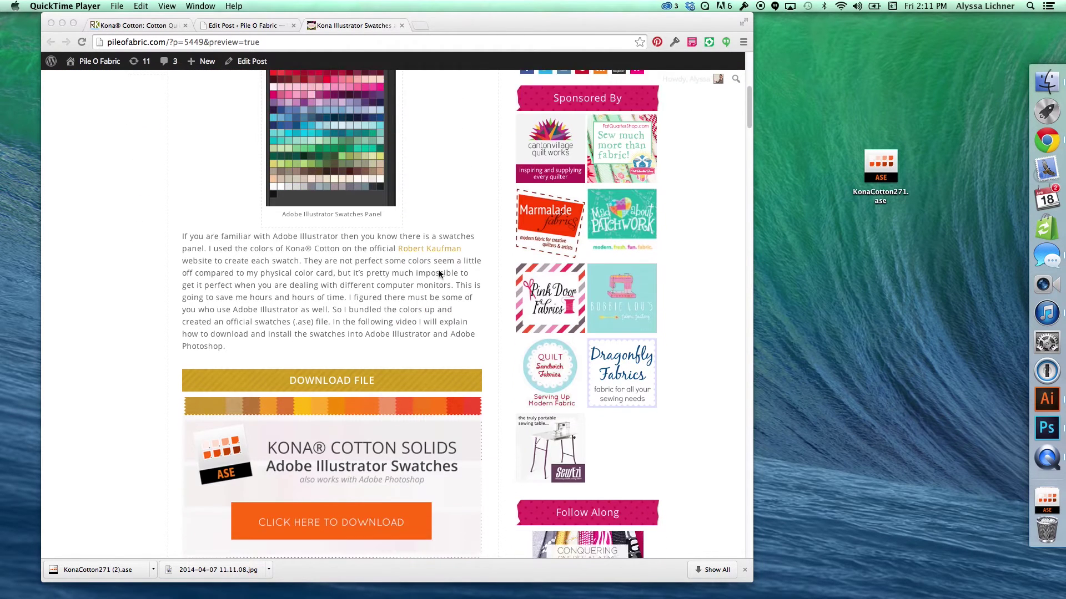
Step: Download the Kona Cotton Solids swatch file KonaCotton271.ase from the post's download section
{"action": "scroll", "coordinate": [436, 270], "scroll_direction": "down", "scroll_amount": 1}
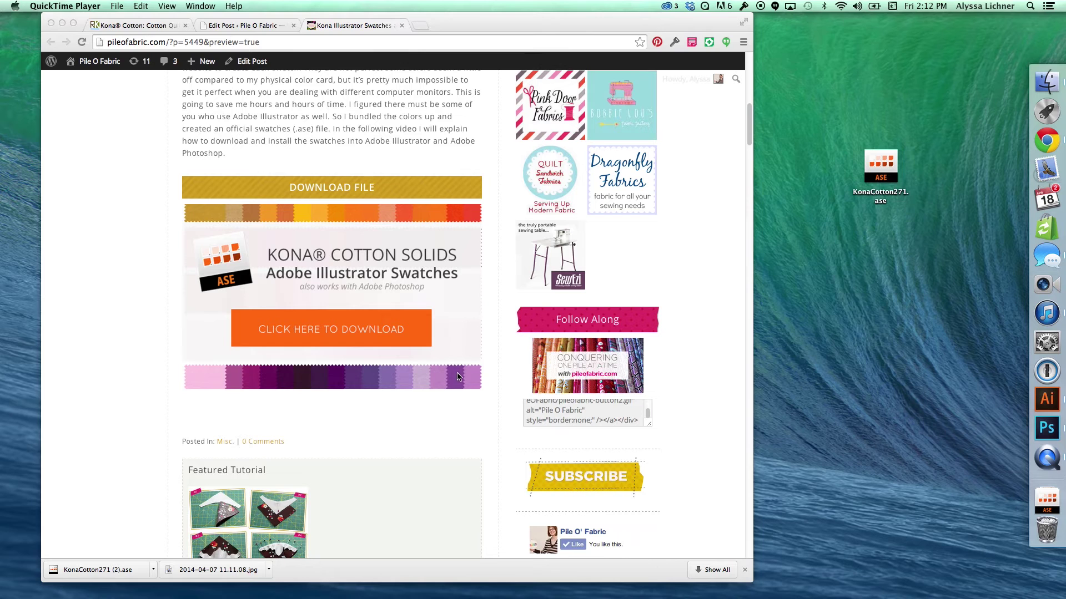
{"action": "left_click", "coordinate": [417, 424]}
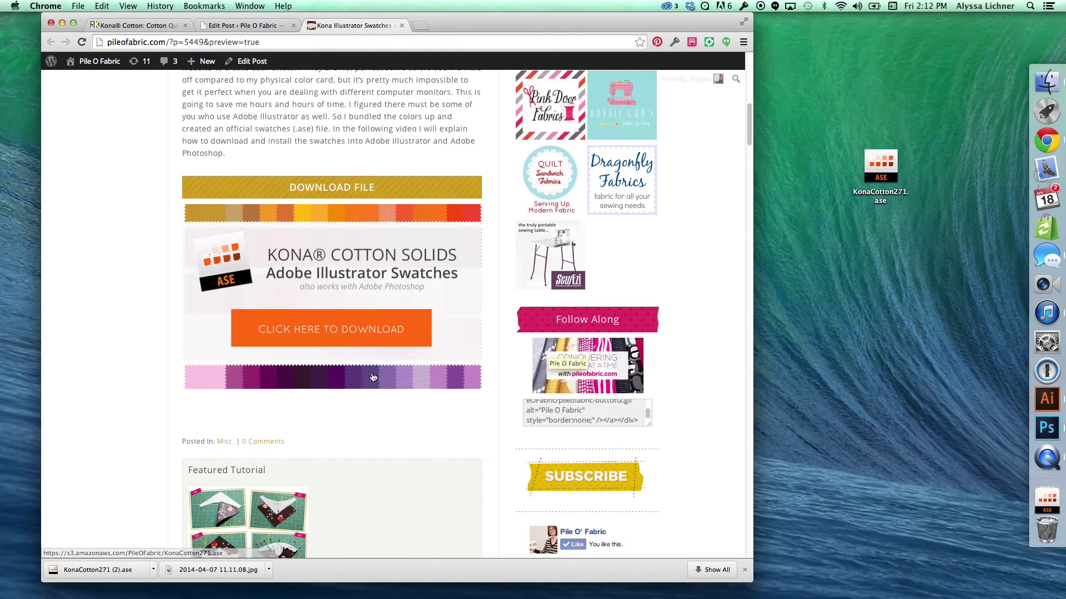
{"action": "left_click", "coordinate": [343, 332]}
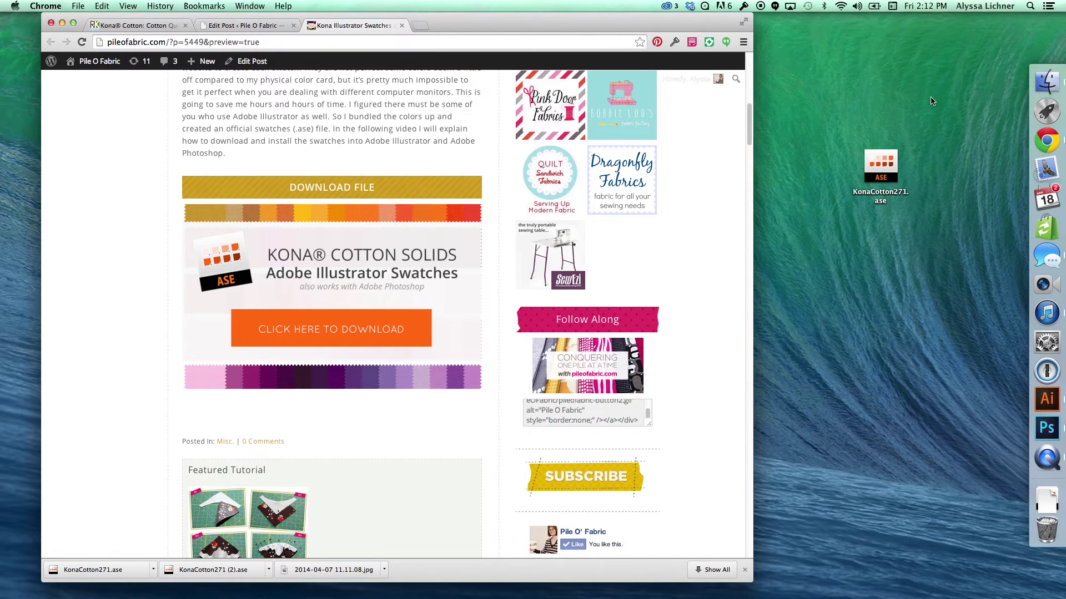
Step: Locate the KonaCotton271.ase file in the Downloads folder with Finder and preview its details
{"action": "left_click", "coordinate": [1046, 90]}
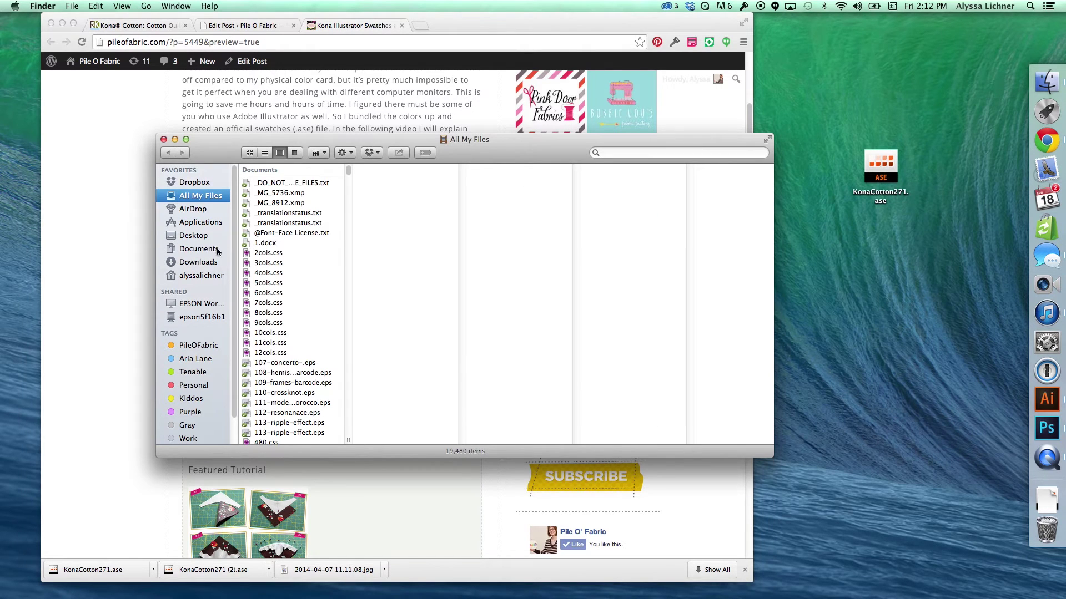
{"action": "left_click", "coordinate": [204, 263]}
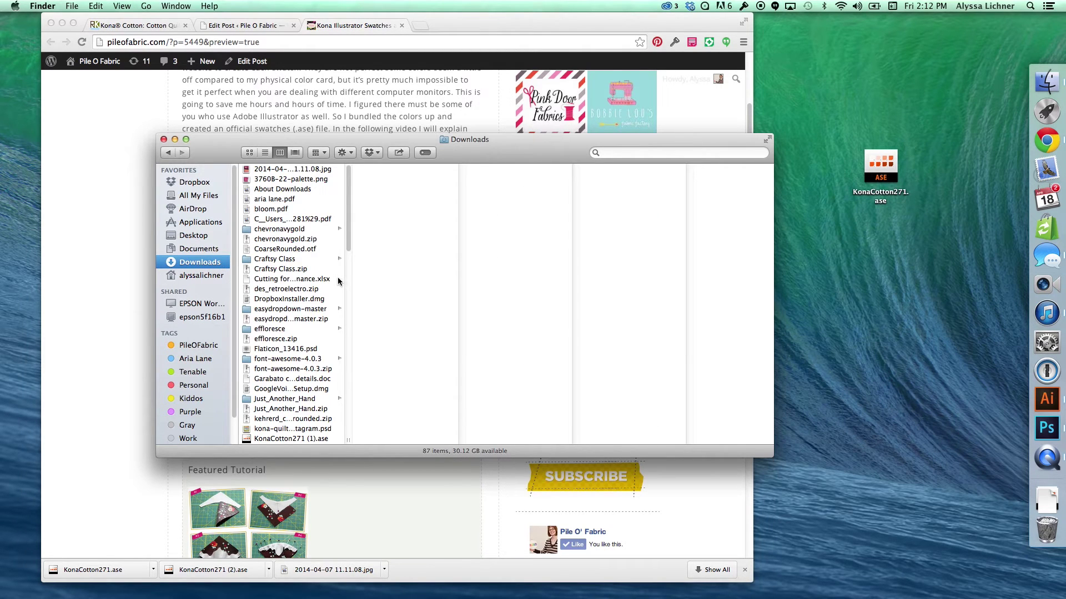
{"action": "scroll", "coordinate": [338, 282], "scroll_direction": "down", "scroll_amount": 10}
{"action": "scroll", "coordinate": [338, 281], "scroll_direction": "down", "scroll_amount": 15}
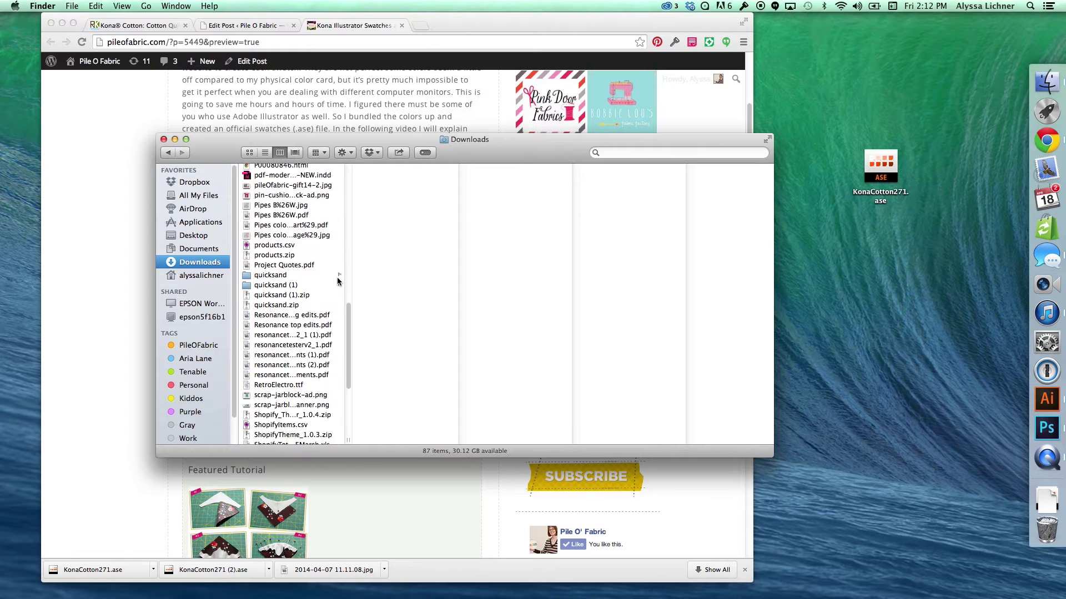
{"action": "scroll", "coordinate": [334, 281], "scroll_direction": "up", "scroll_amount": 15}
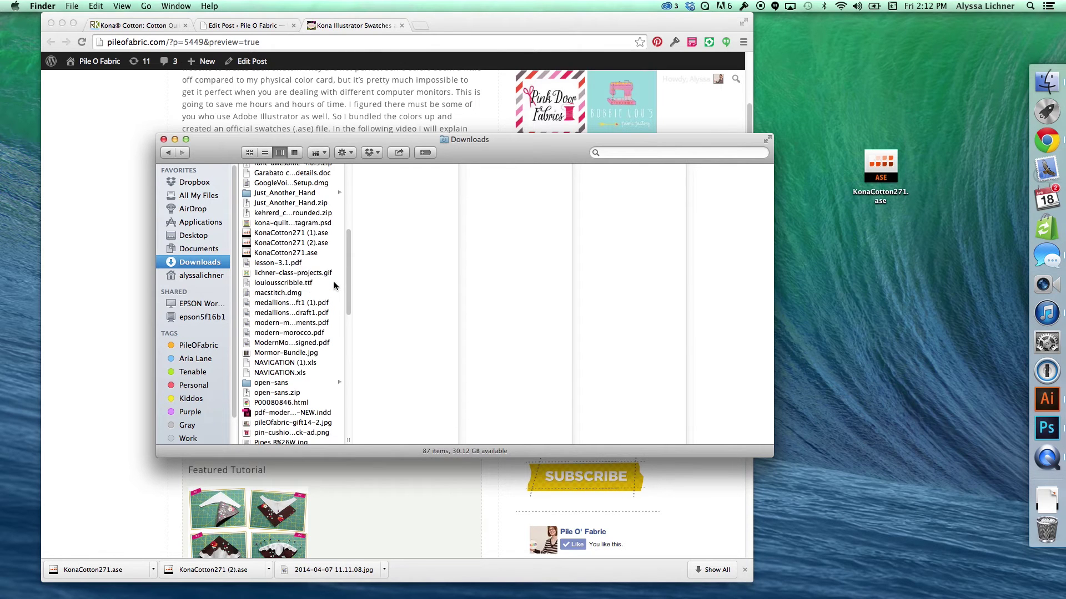
{"action": "left_click", "coordinate": [288, 255]}
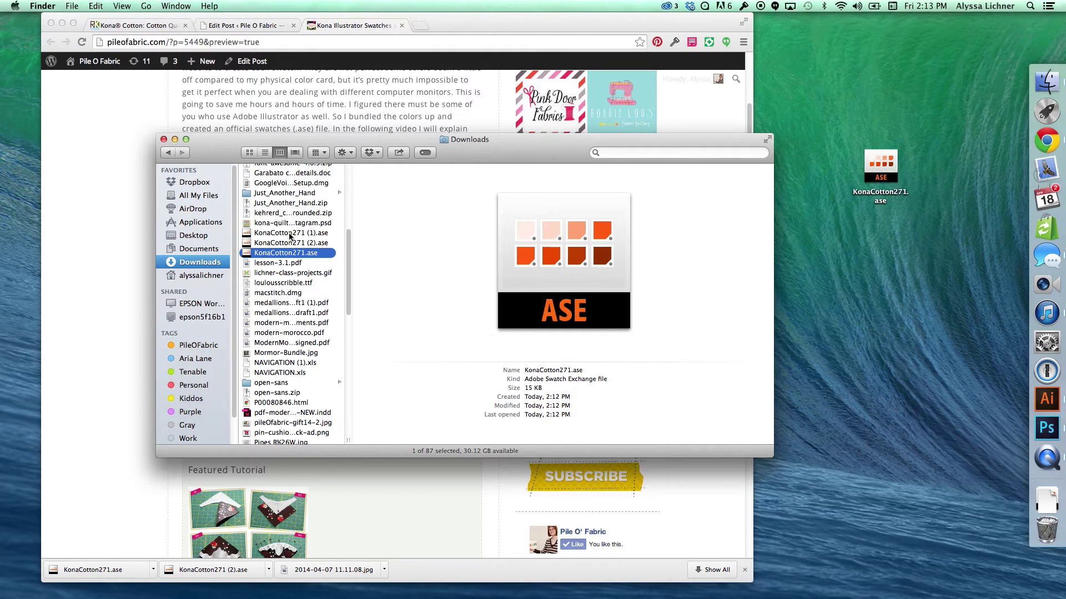
{"action": "mouse_move", "coordinate": [302, 257]}
{"action": "left_mouse_down"}
{"action": "mouse_move", "coordinate": [807, 239]}
{"action": "mouse_move", "coordinate": [822, 219]}
{"action": "mouse_move", "coordinate": [304, 262]}
{"action": "left_mouse_up"}
Step: Close the Downloads window, select KonaCotton271.ase on the desktop and minimize the browser window
{"action": "left_click", "coordinate": [164, 140]}
{"action": "left_click_drag", "start_coordinate": [904, 255], "coordinate": [855, 145]}
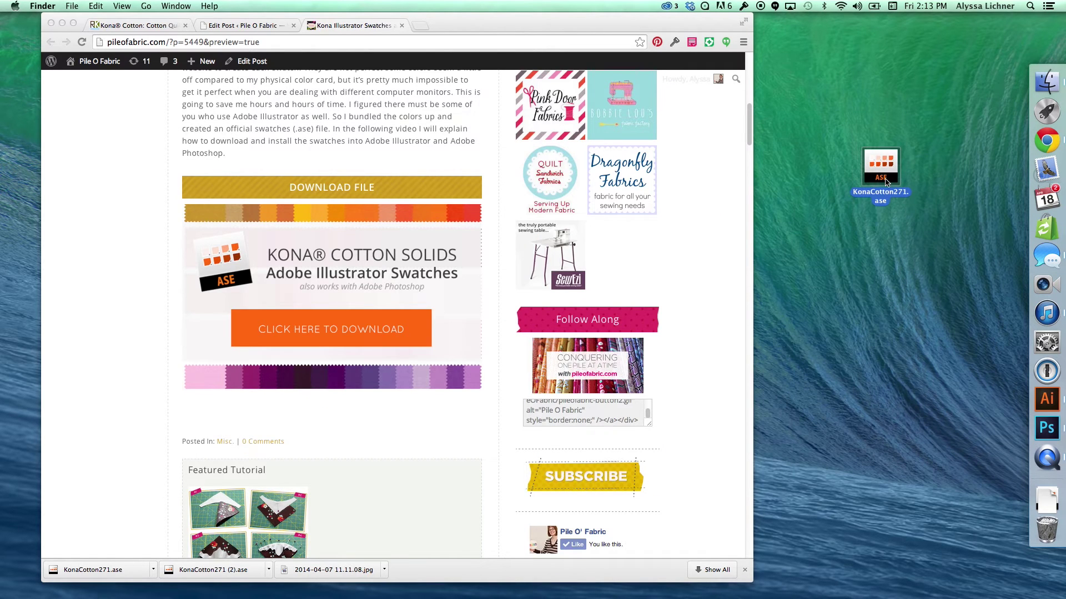
{"action": "left_click", "coordinate": [62, 23]}
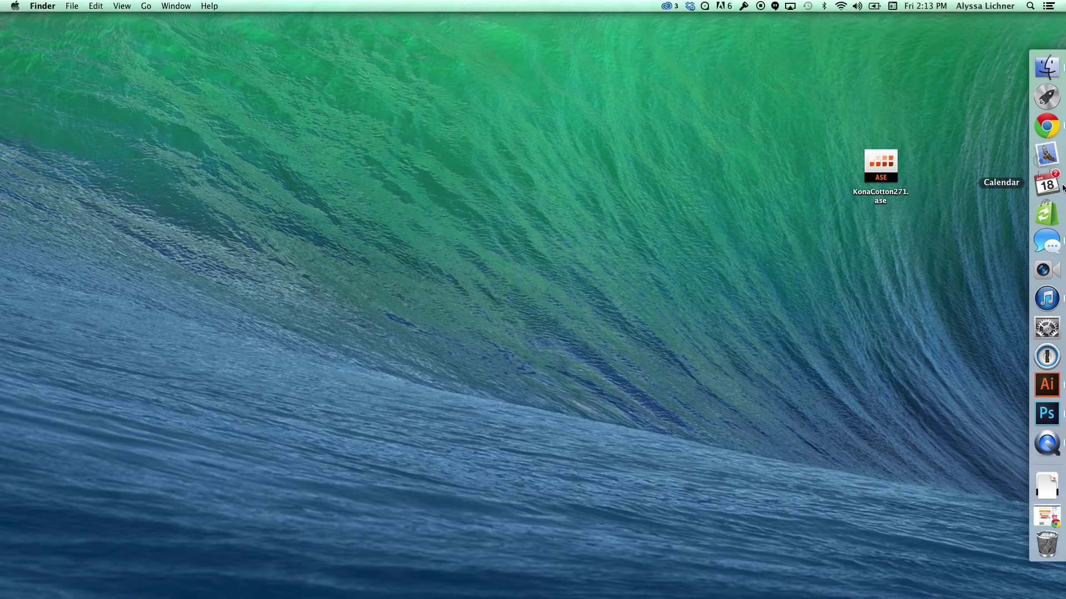
Step: Open the Applications folder's Adobe Illustrator CC > Presets > en_US > Swatches folder and enlarge the Finder window slightly
{"action": "left_click", "coordinate": [1057, 68]}
{"action": "left_click", "coordinate": [221, 222]}
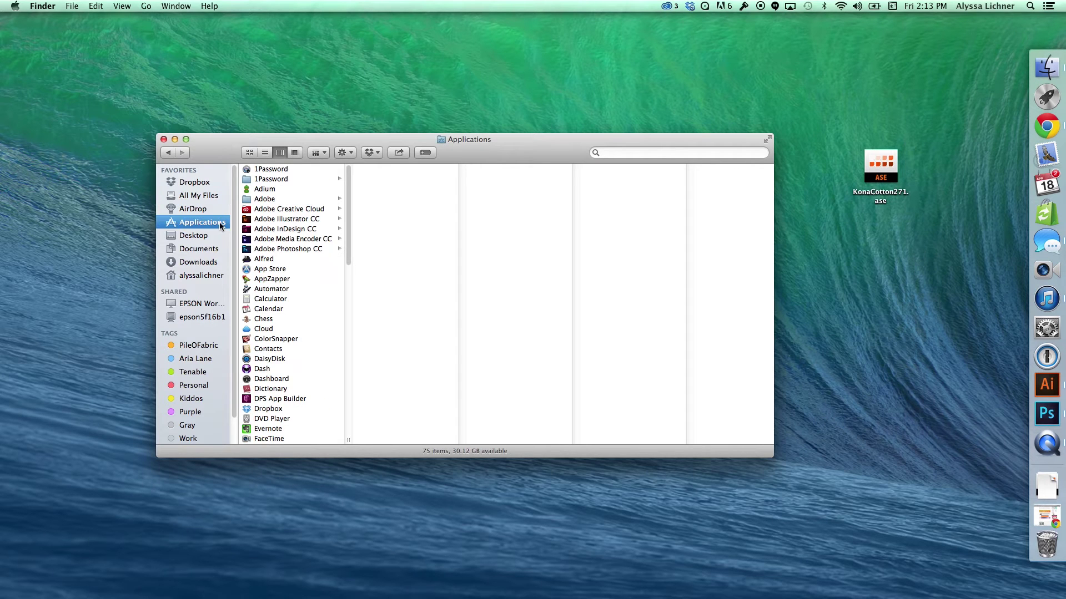
{"action": "left_click", "coordinate": [286, 221]}
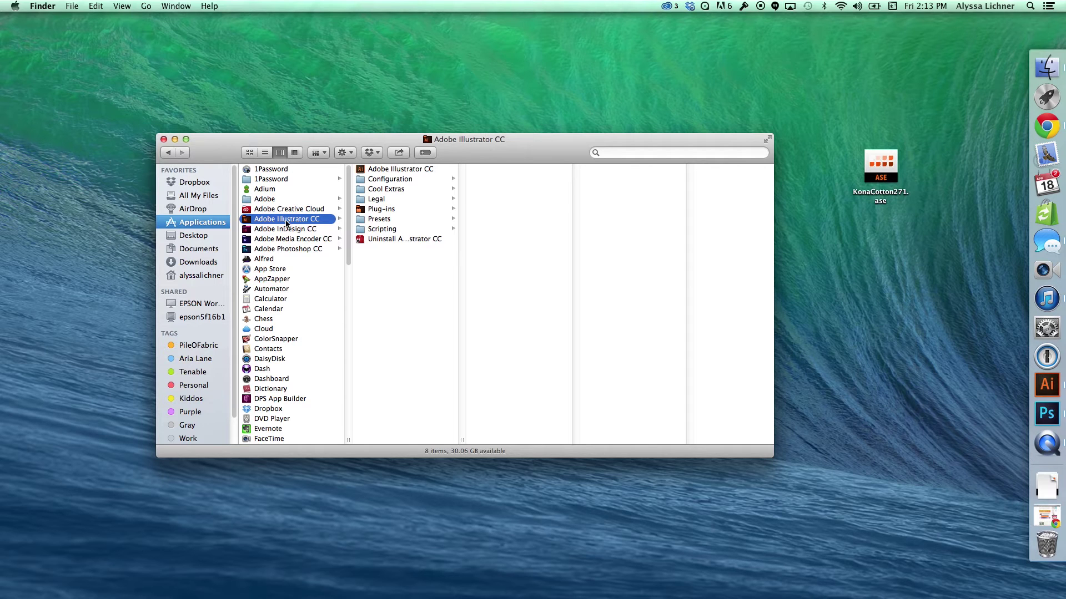
{"action": "left_click", "coordinate": [387, 220]}
{"action": "left_click", "coordinate": [514, 171]}
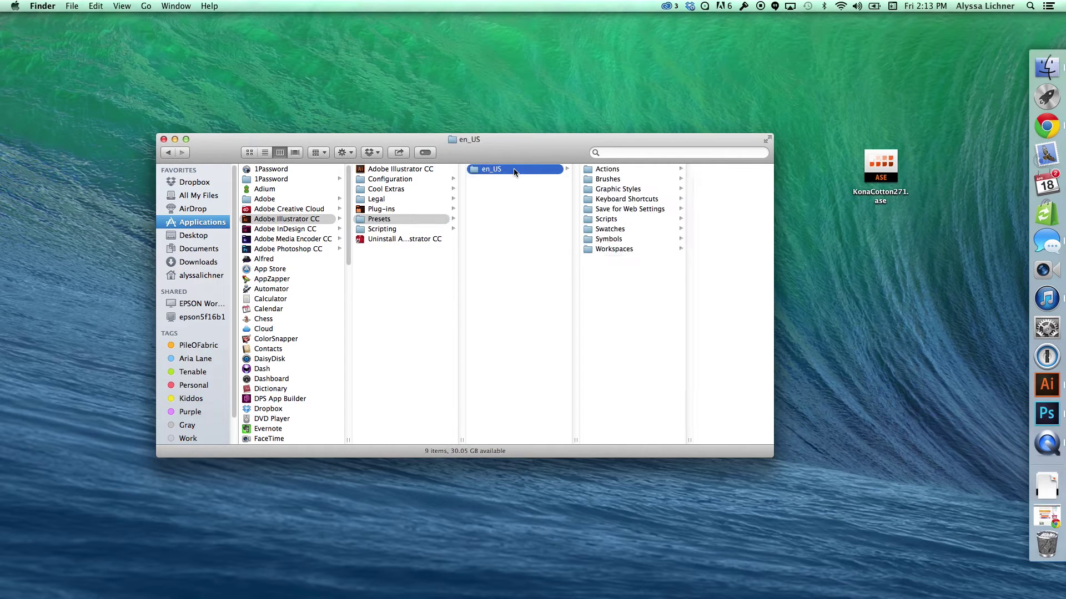
{"action": "left_click", "coordinate": [615, 229]}
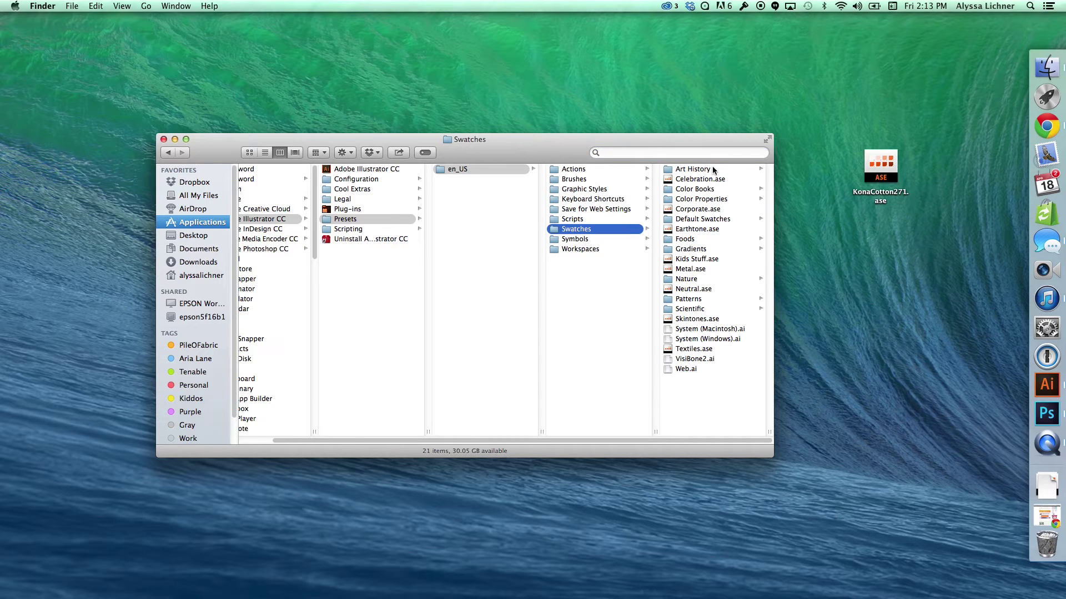
{"action": "left_click_drag", "start_coordinate": [772, 456], "coordinate": [789, 469]}
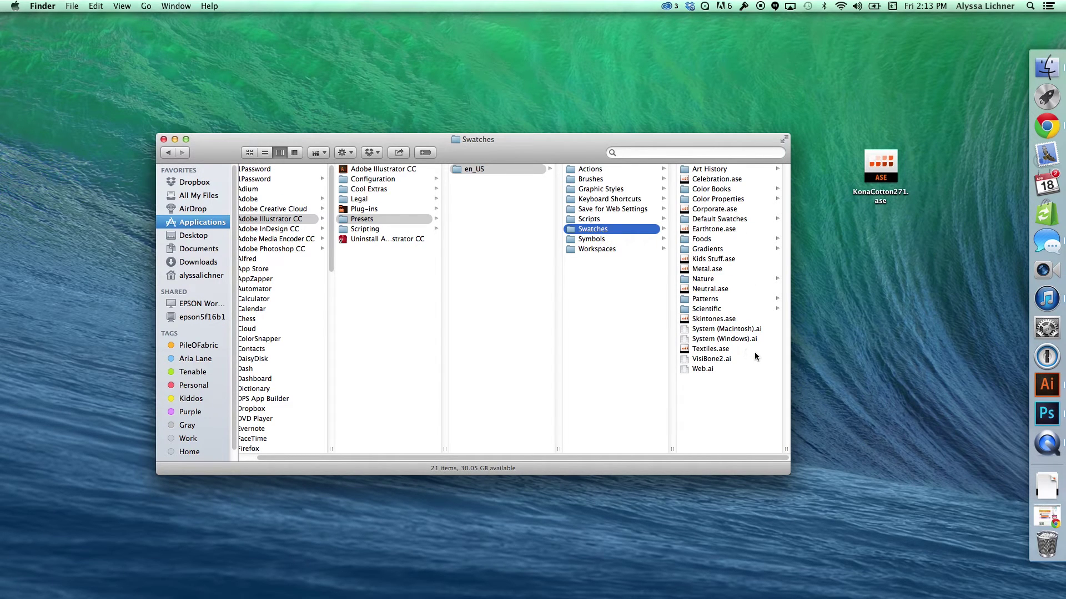
Step: Put KonaCotton271.ase from the desktop into Illustrator's Swatches folder and dismiss the Finder window
{"action": "left_click", "coordinate": [891, 166]}
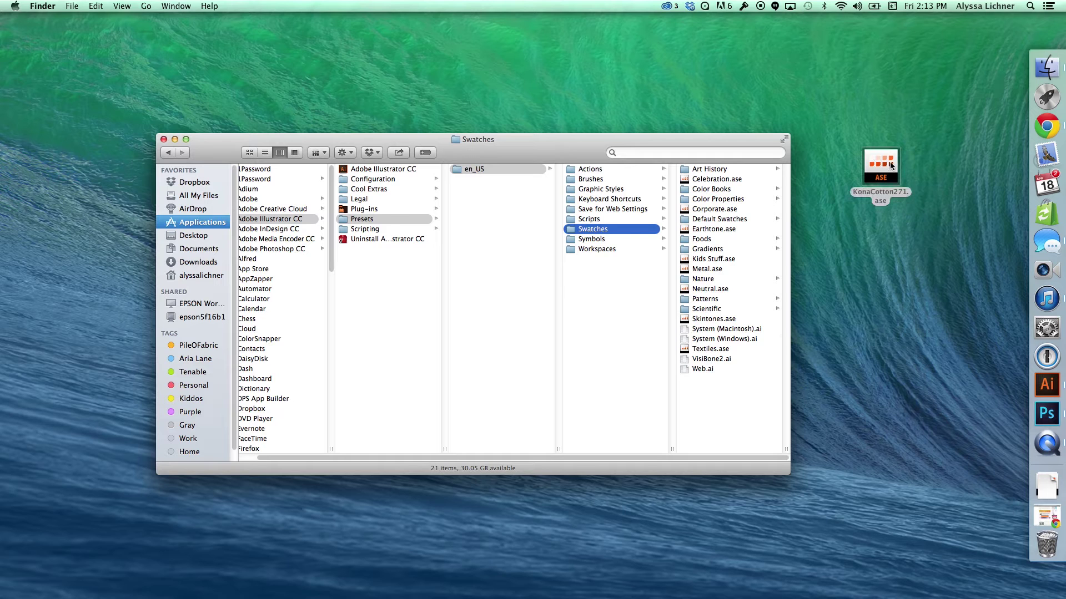
{"action": "left_click", "coordinate": [891, 166]}
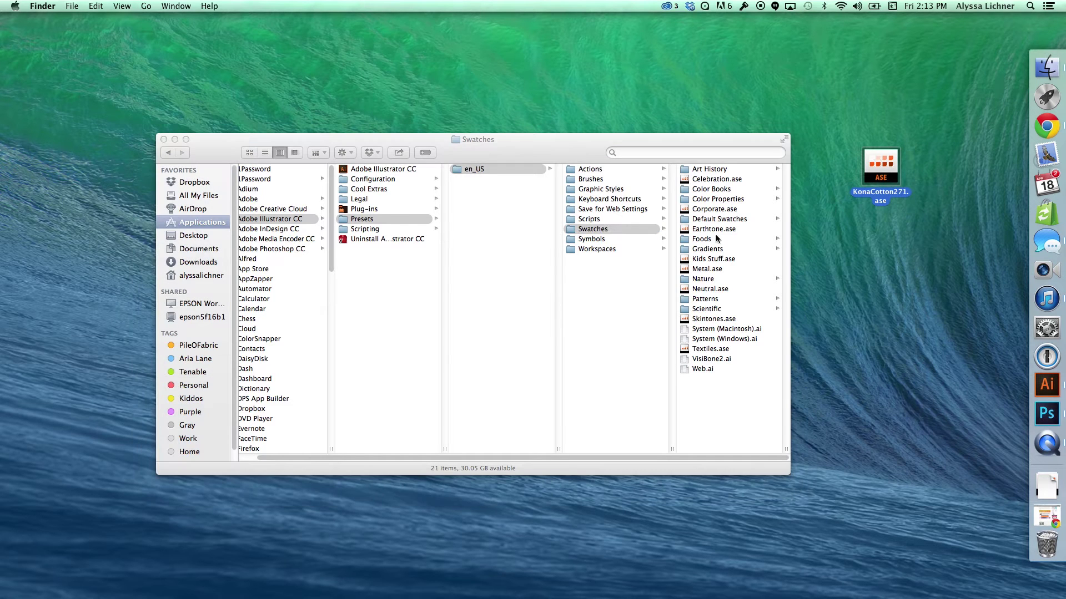
{"action": "left_click", "coordinate": [641, 231]}
{"action": "left_click_drag", "start_coordinate": [884, 187], "coordinate": [759, 400]}
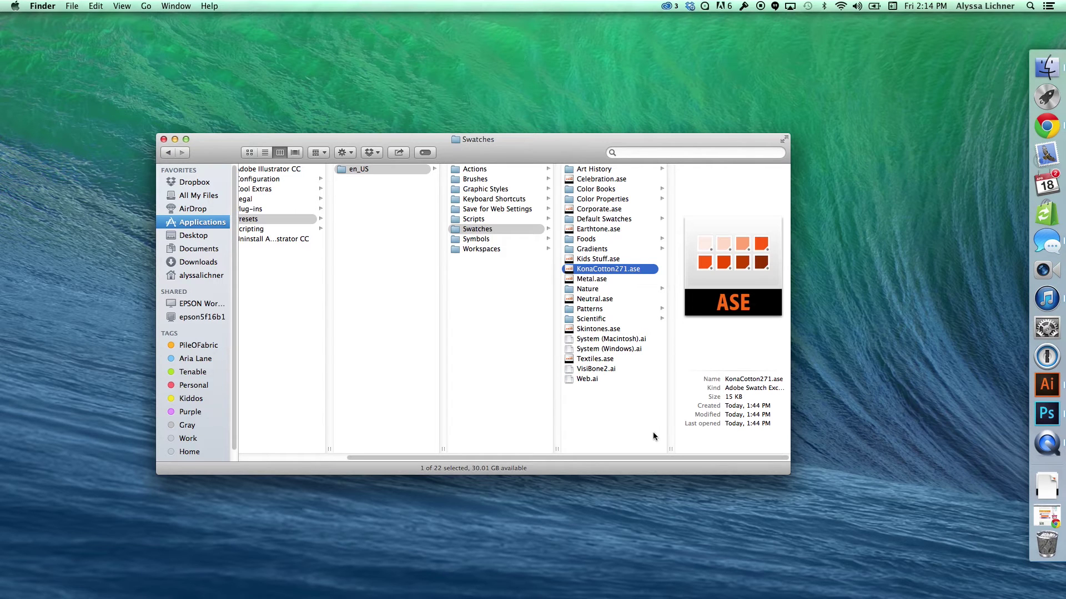
{"action": "left_click", "coordinate": [174, 140]}
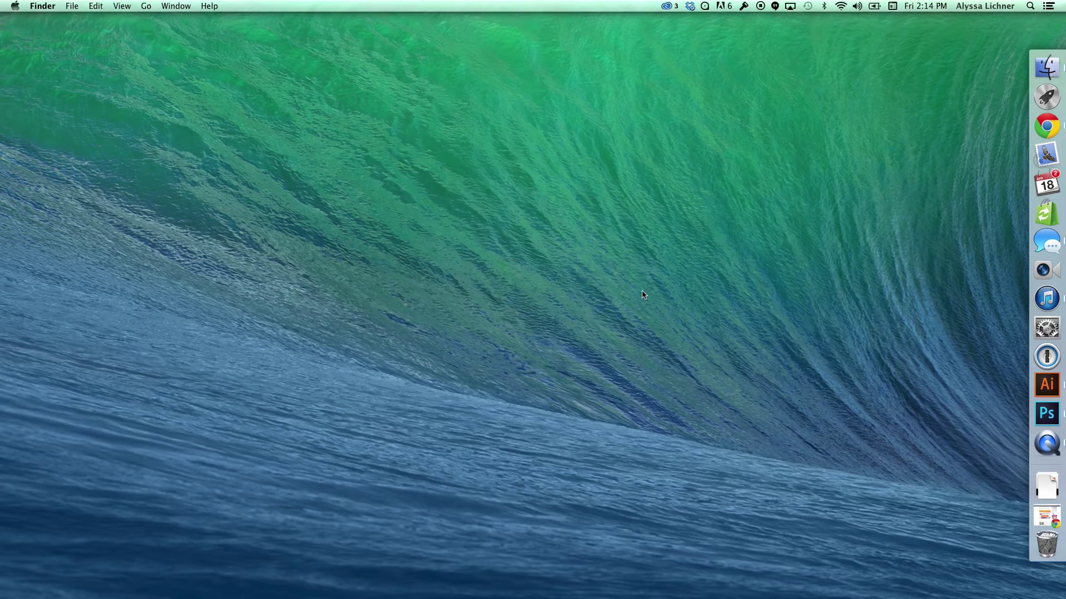
Step: Switch to Illustrator and create a new 60 in by 60 in document with the existing custom settings
{"action": "left_click", "coordinate": [1053, 387]}
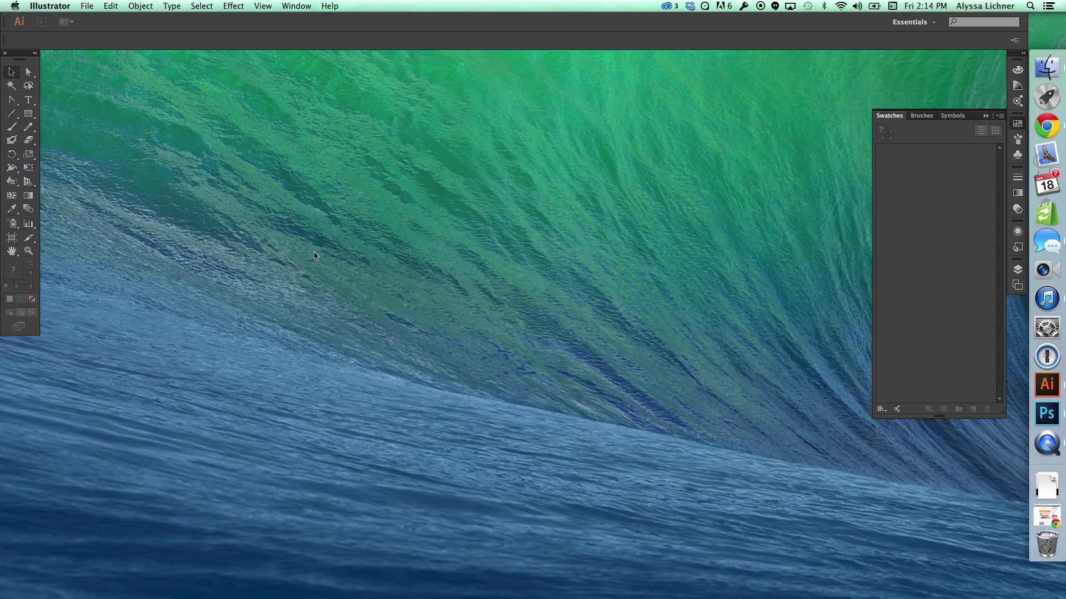
{"action": "left_click", "coordinate": [90, 6]}
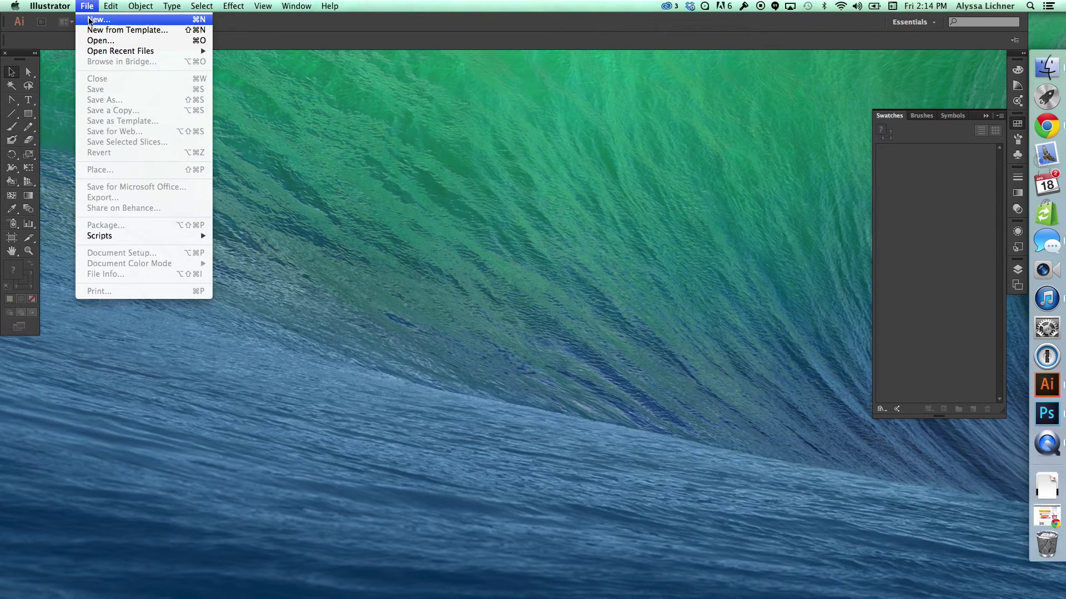
{"action": "left_click", "coordinate": [93, 20]}
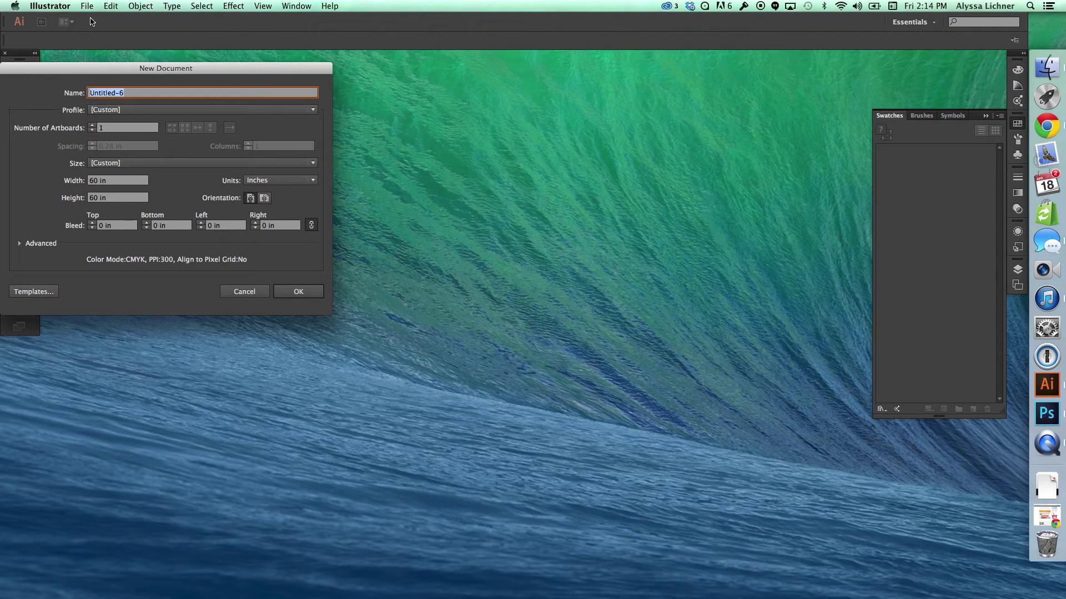
{"action": "key", "text": "Tab"}
{"action": "key", "text": "Tab"}
{"action": "key", "text": "Tab"}
{"action": "key", "text": "Tab"}
{"action": "key", "text": "Tab"}
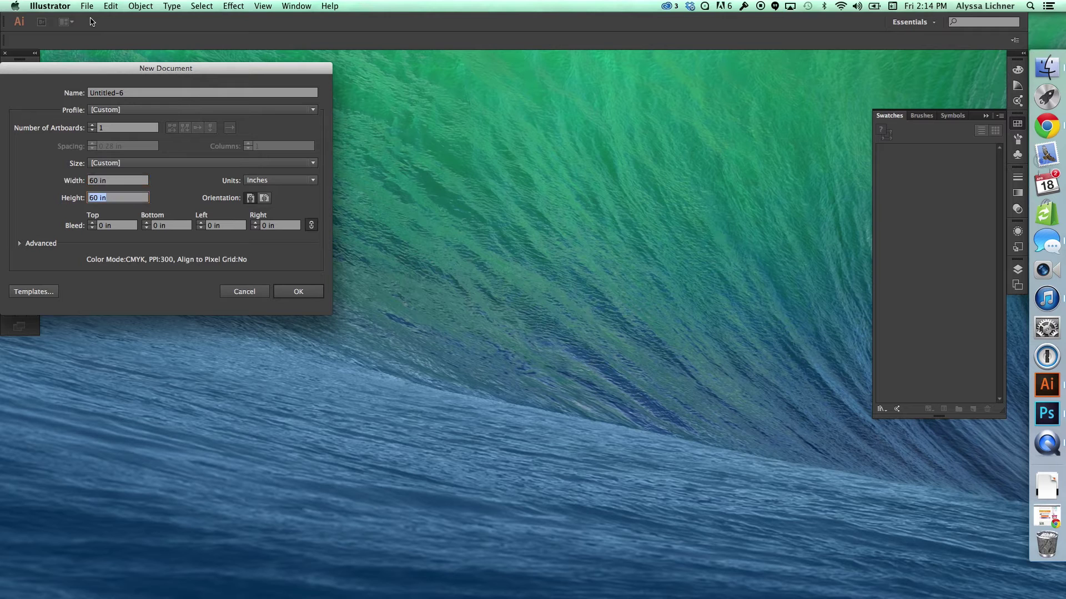
{"action": "key", "text": "Return"}
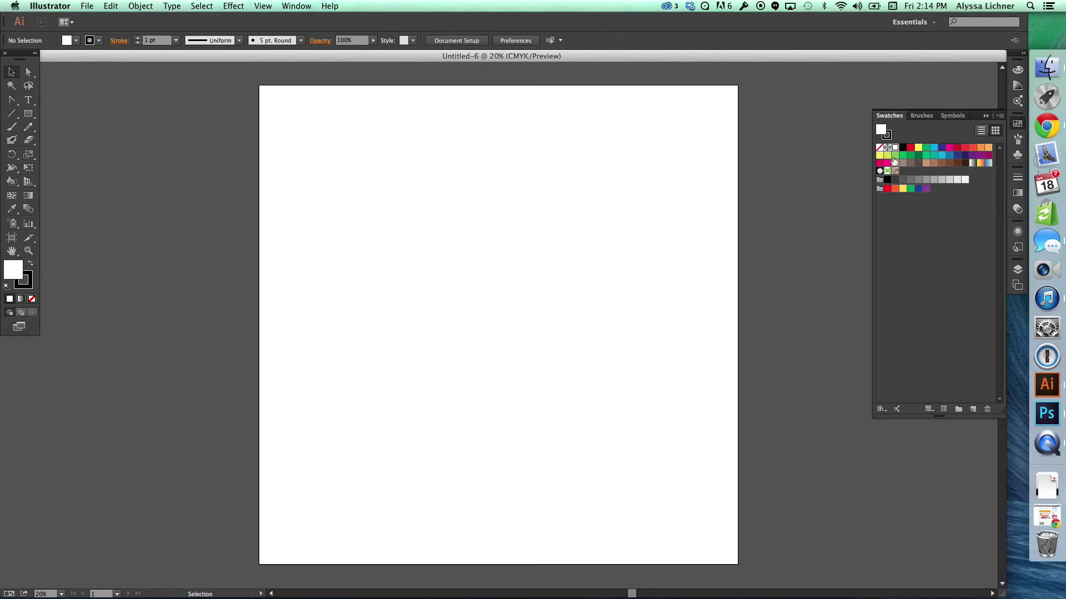
Step: Hide the Swatches panel and bring it back into view
{"action": "left_click", "coordinate": [1019, 125]}
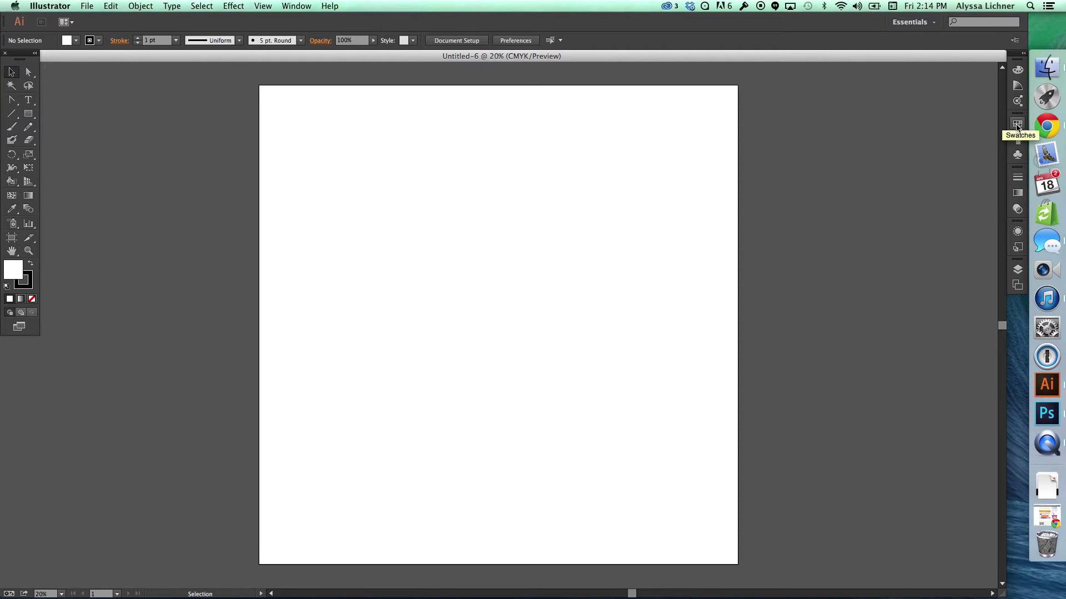
{"action": "left_click", "coordinate": [1018, 125]}
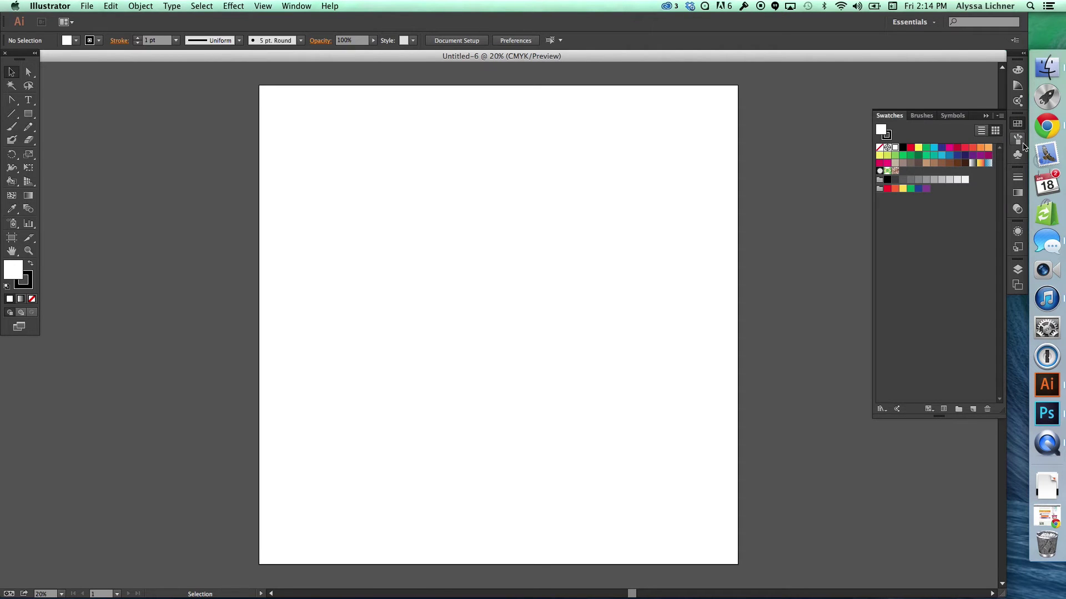
{"action": "left_click", "coordinate": [1020, 127]}
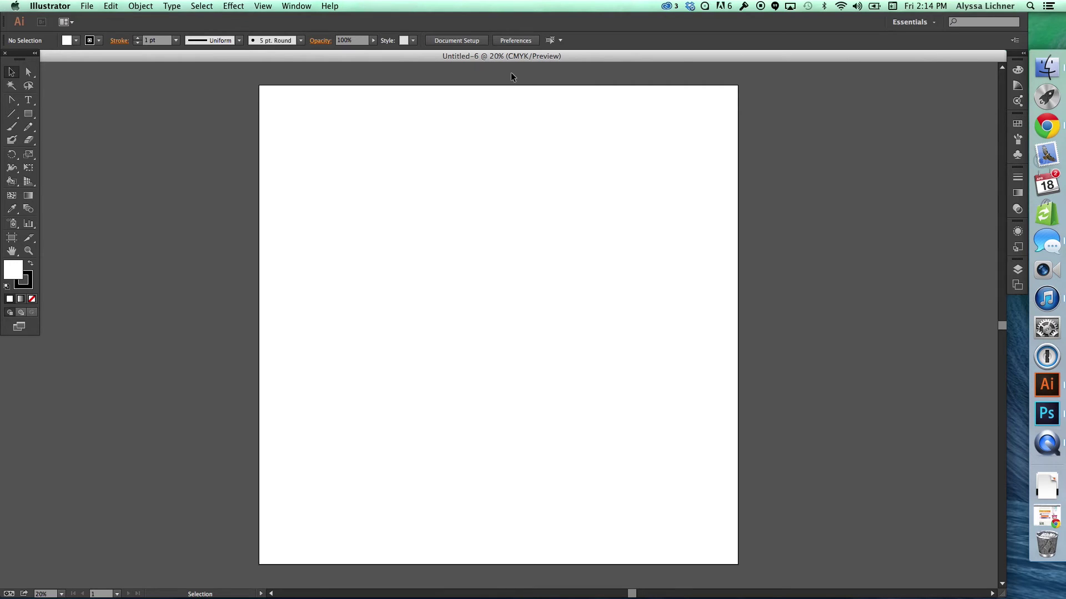
{"action": "left_click", "coordinate": [305, 4]}
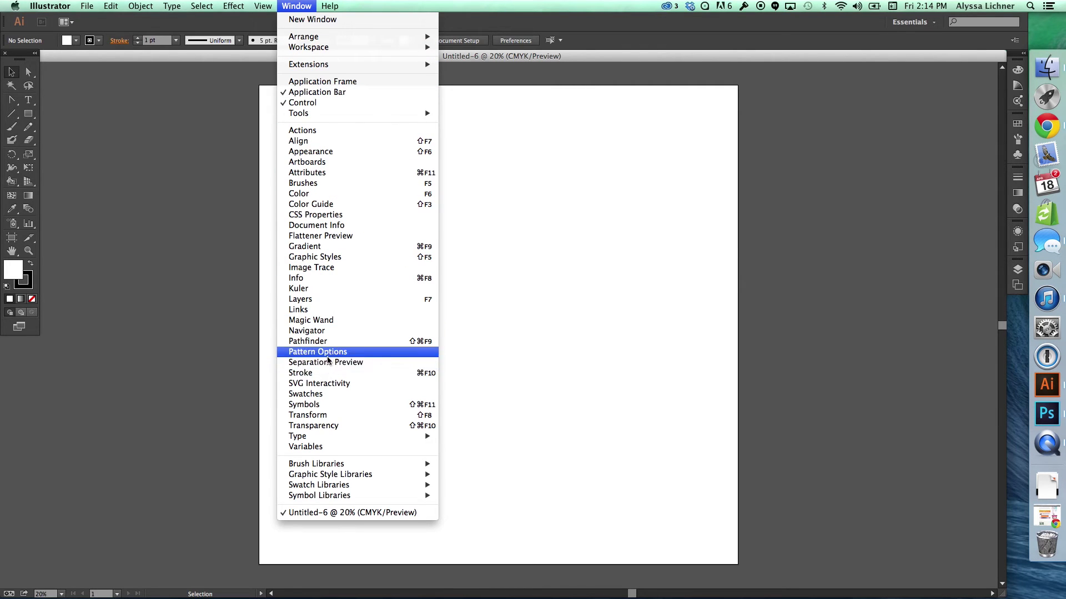
{"action": "left_click", "coordinate": [319, 398]}
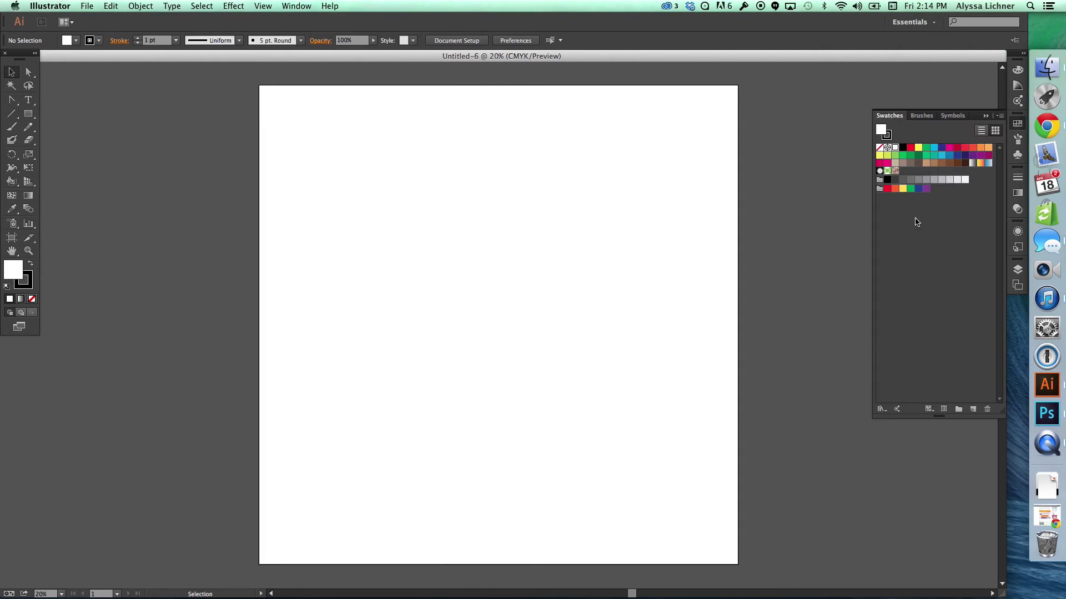
Step: Open the KonaCotton271 swatch library and enlarge its panel until all of the colors fit
{"action": "left_click", "coordinate": [962, 205]}
{"action": "left_click", "coordinate": [882, 409]}
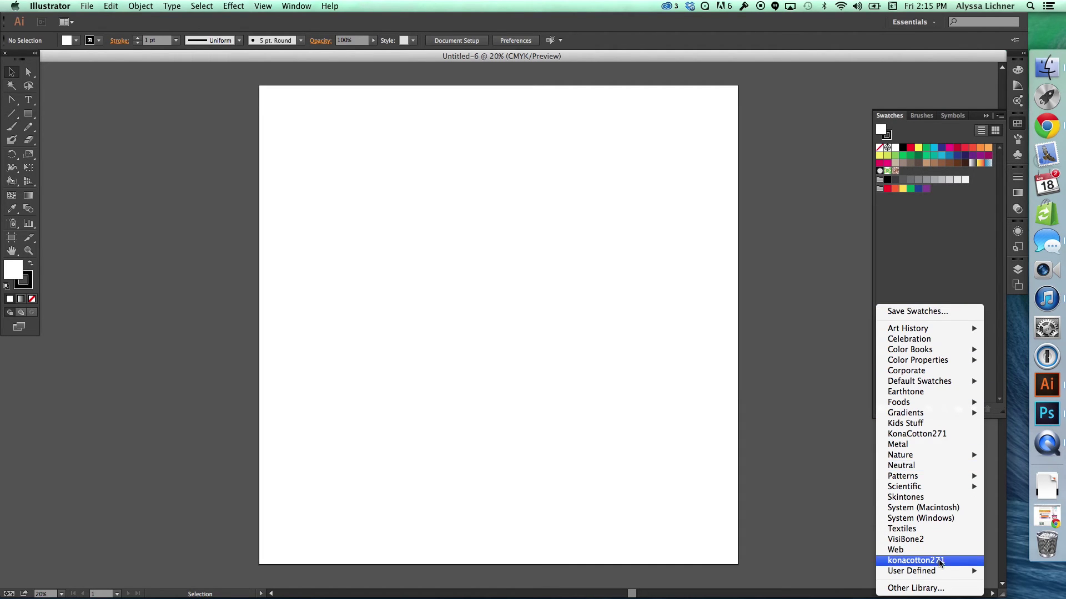
{"action": "left_click", "coordinate": [942, 438]}
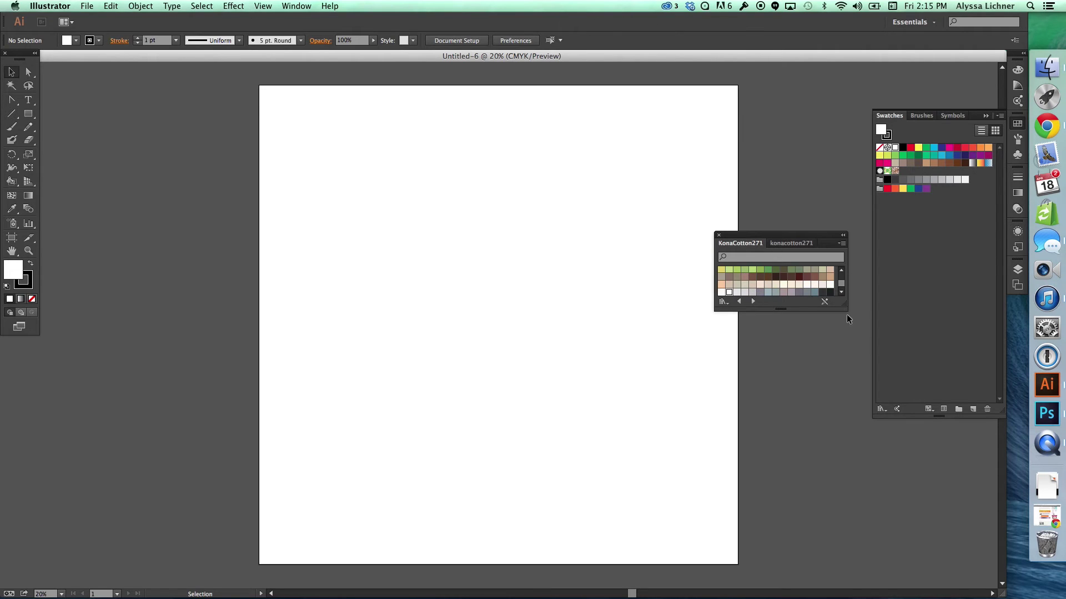
{"action": "left_click_drag", "start_coordinate": [847, 305], "coordinate": [859, 358]}
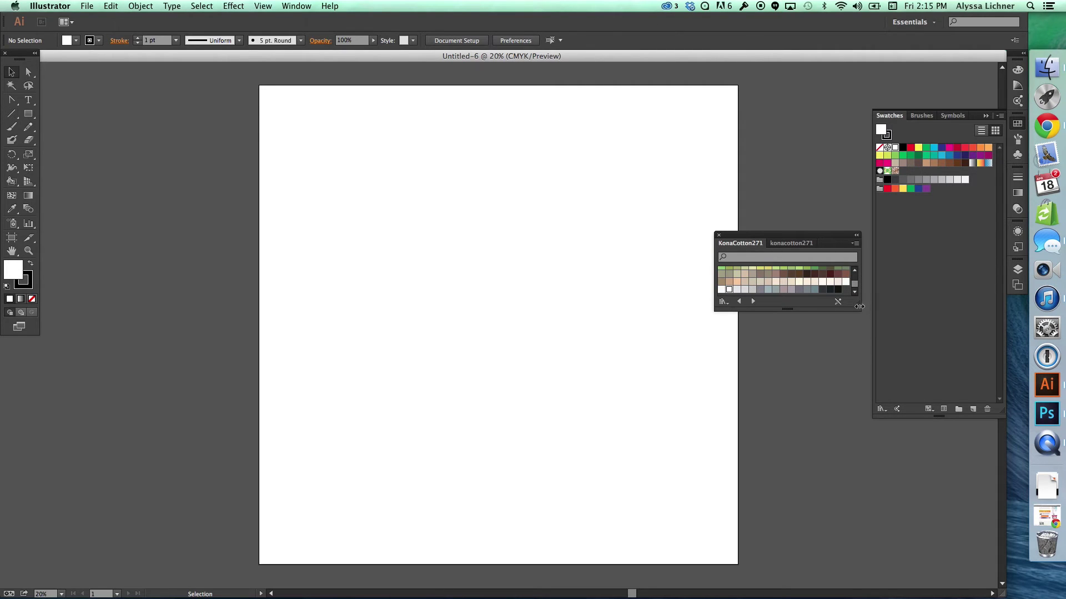
{"action": "left_click_drag", "start_coordinate": [858, 310], "coordinate": [860, 417]}
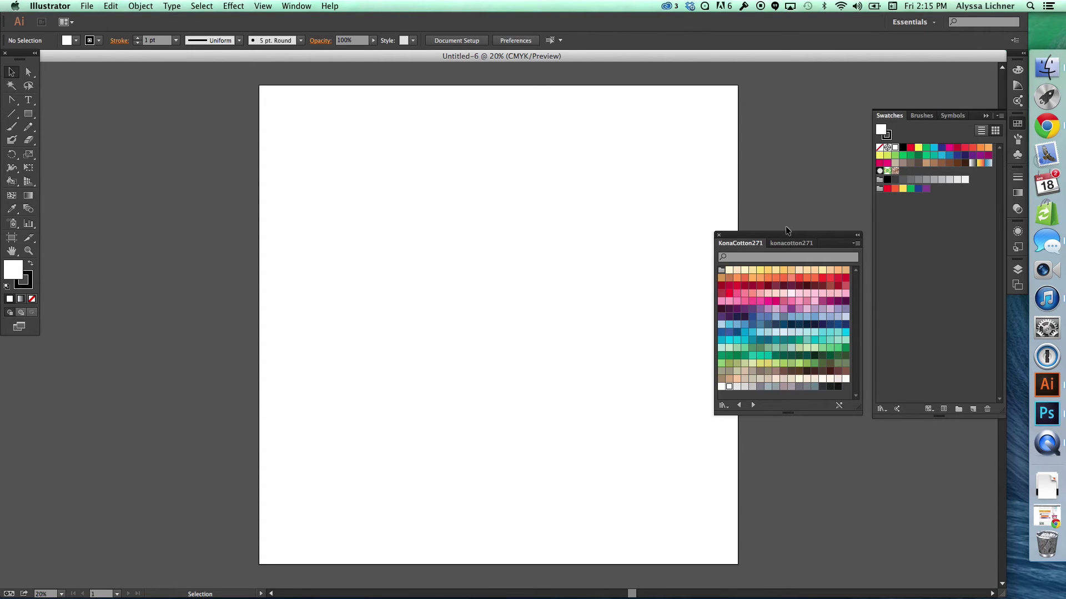
Step: Add the entire KonaCotton271 color group to the document's Swatches panel, close the library and clear the swatch selection
{"action": "left_click", "coordinate": [722, 271]}
{"action": "left_click_drag", "start_coordinate": [723, 271], "coordinate": [903, 277]}
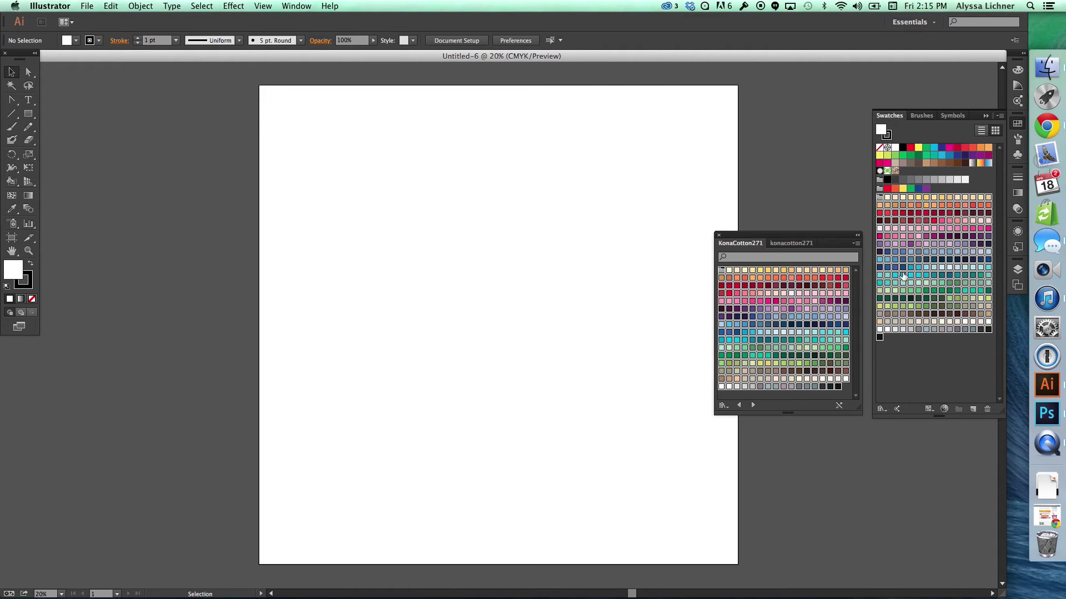
{"action": "left_click", "coordinate": [719, 235]}
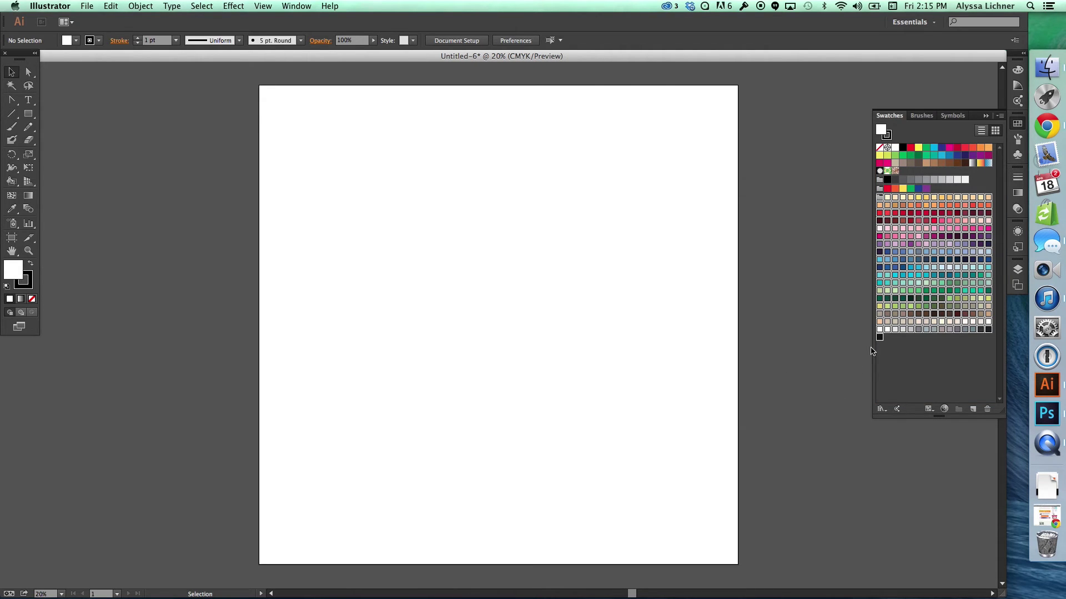
{"action": "left_click", "coordinate": [905, 360]}
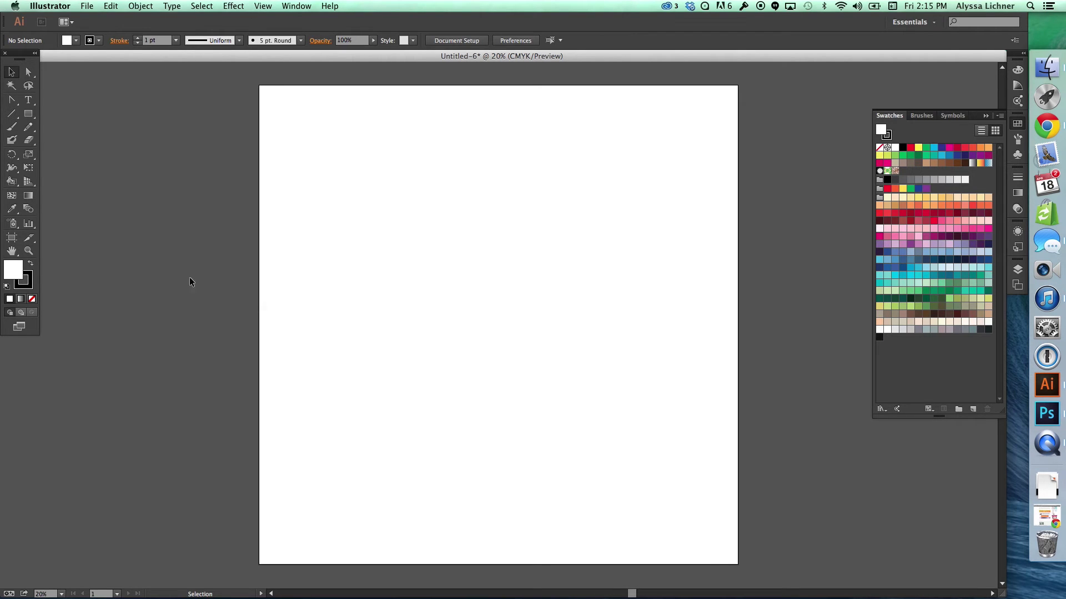
Step: Draw a square about 19.17 in wide in the artboard's upper left and place a copy directly against its right edge
{"action": "key", "text": "m"}
{"action": "left_click_drag", "start_coordinate": [290, 150], "coordinate": [440, 303]}
{"action": "left_click", "coordinate": [12, 72]}
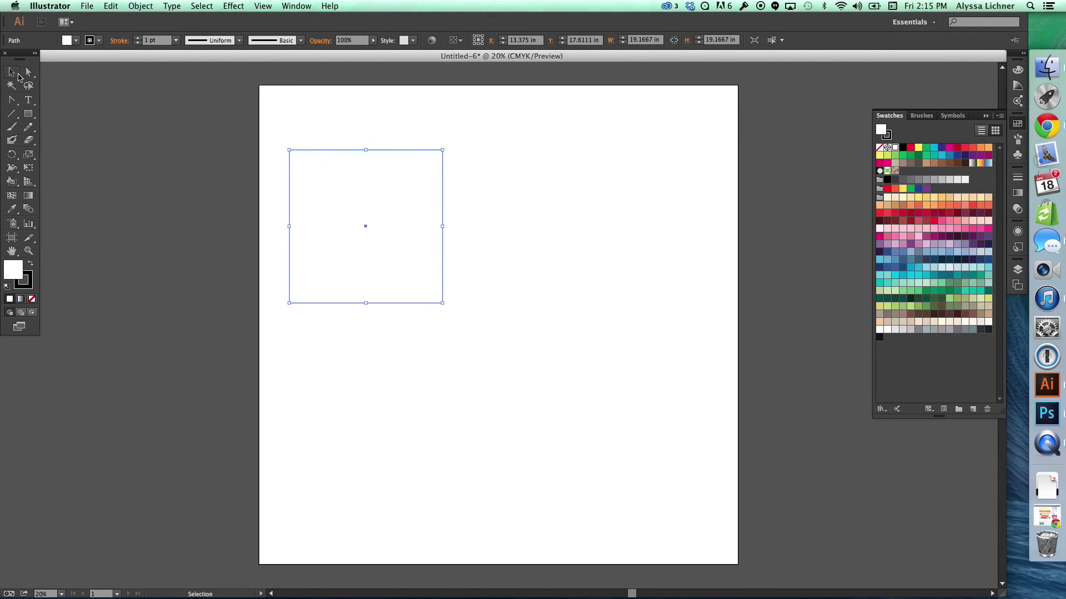
{"action": "left_click_drag", "start_coordinate": [364, 238], "coordinate": [517, 238]}
Step: Fill the left square with the first pale cream Kona swatch and the right square with a purple Kona swatch, then deselect
{"action": "left_click", "coordinate": [385, 268]}
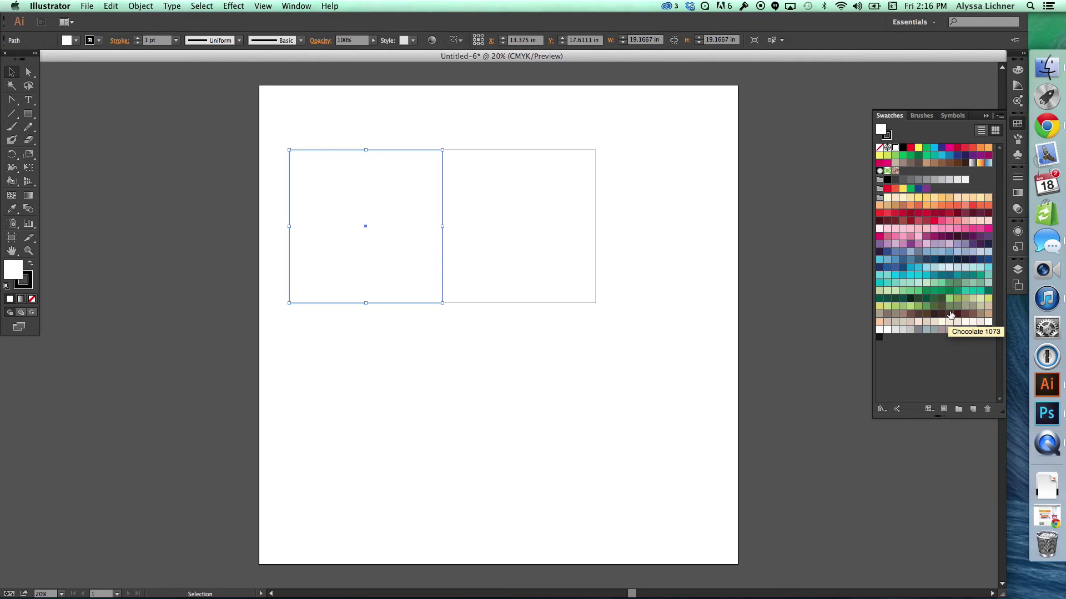
{"action": "left_click", "coordinate": [888, 200]}
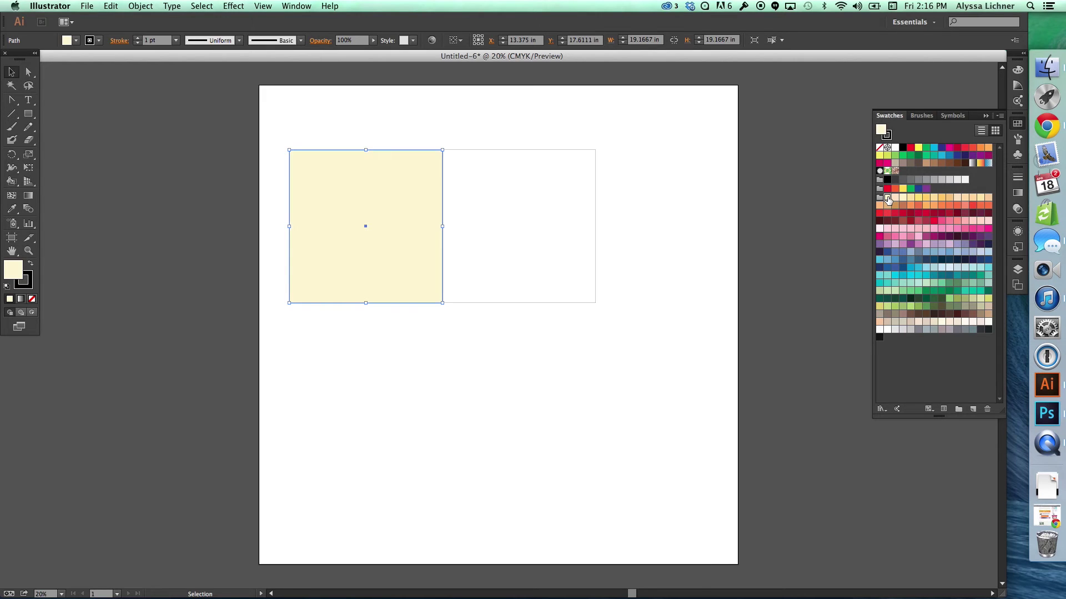
{"action": "left_click", "coordinate": [561, 246]}
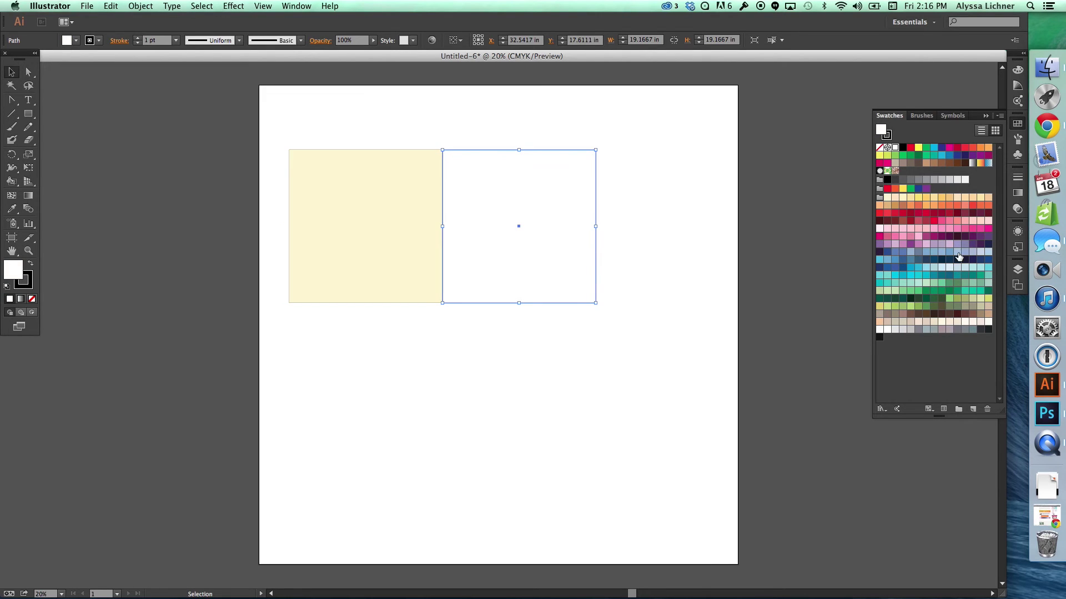
{"action": "left_click", "coordinate": [911, 244]}
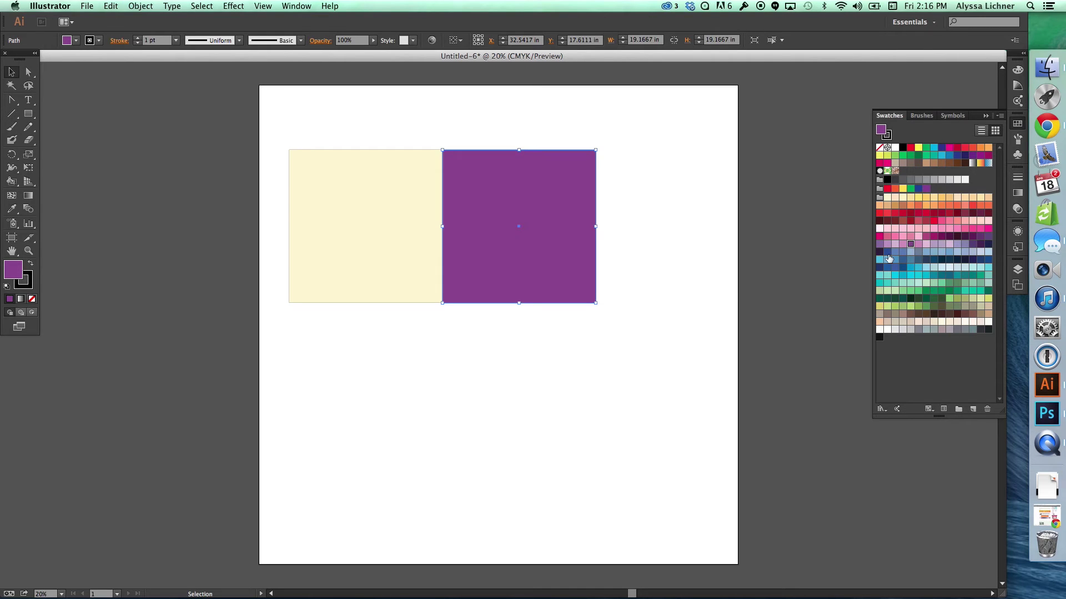
{"action": "left_click", "coordinate": [624, 288]}
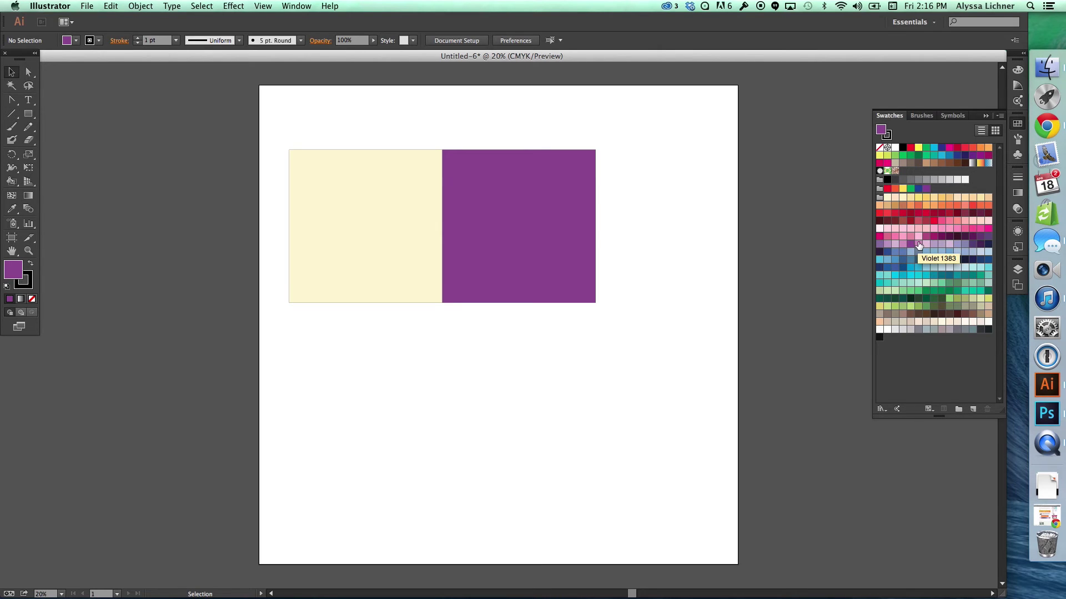
Step: Make Pomegranate 1295 the current fill color and examine its CMYK values in Swatch Options
{"action": "left_click", "coordinate": [881, 237]}
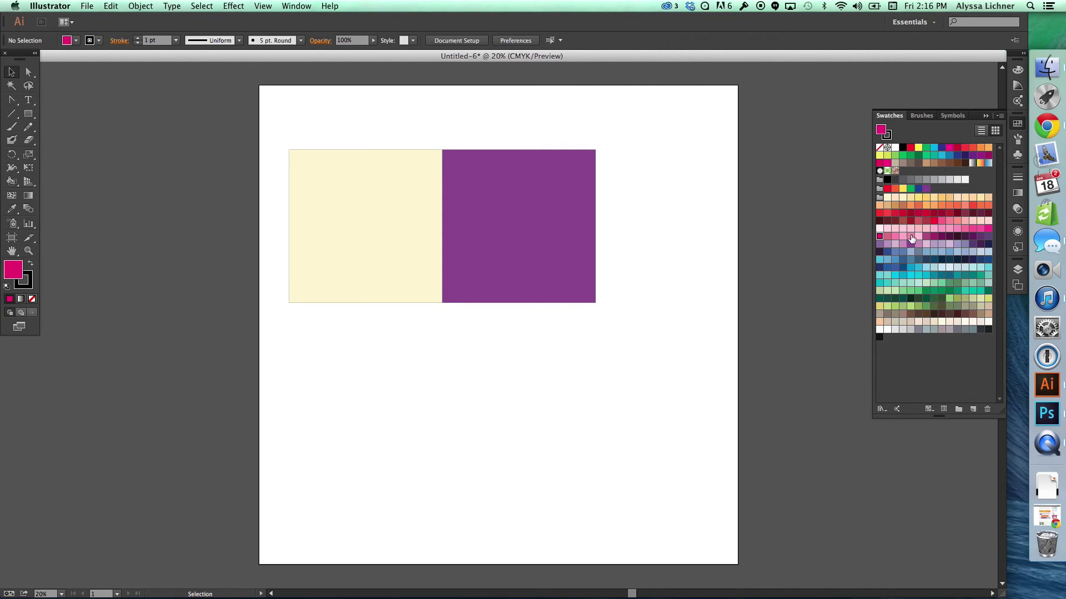
{"action": "left_click", "coordinate": [932, 359]}
{"action": "double_click", "coordinate": [880, 240]}
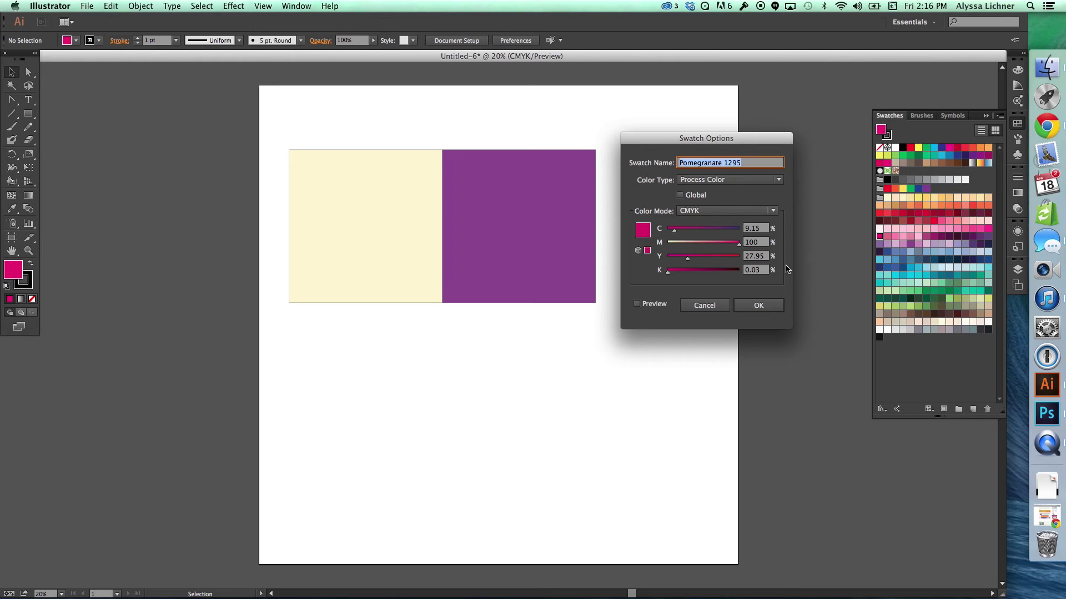
{"action": "left_click", "coordinate": [764, 229]}
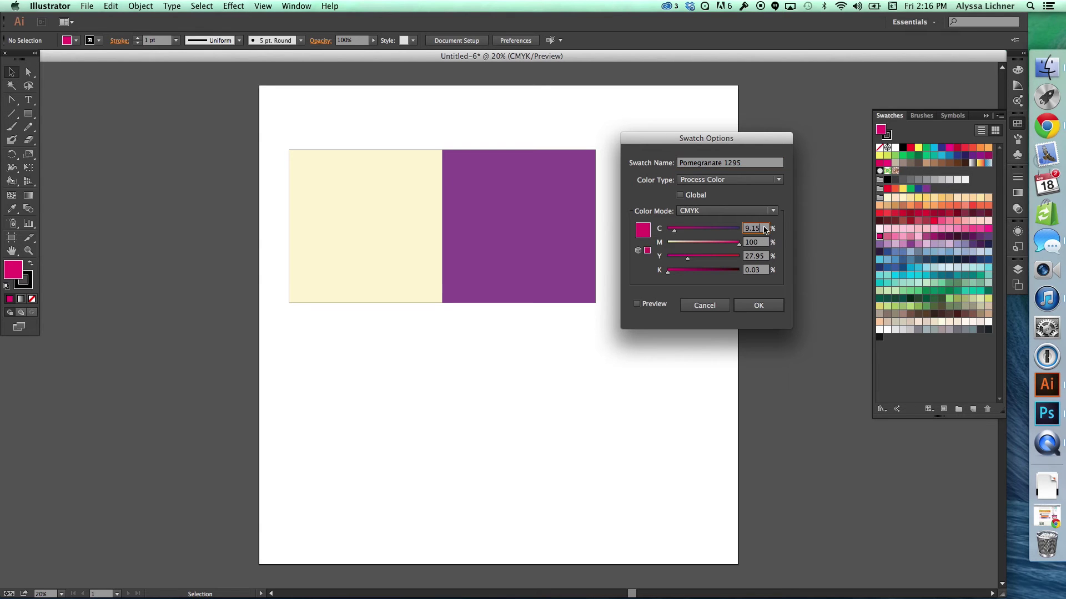
{"action": "left_click", "coordinate": [767, 244]}
{"action": "left_click", "coordinate": [767, 257]}
{"action": "left_click", "coordinate": [766, 271]}
Step: Display the Pomegranate 1295 swatch in RGB color mode to read its RGB values, then cancel Swatch Options
{"action": "left_click", "coordinate": [775, 213]}
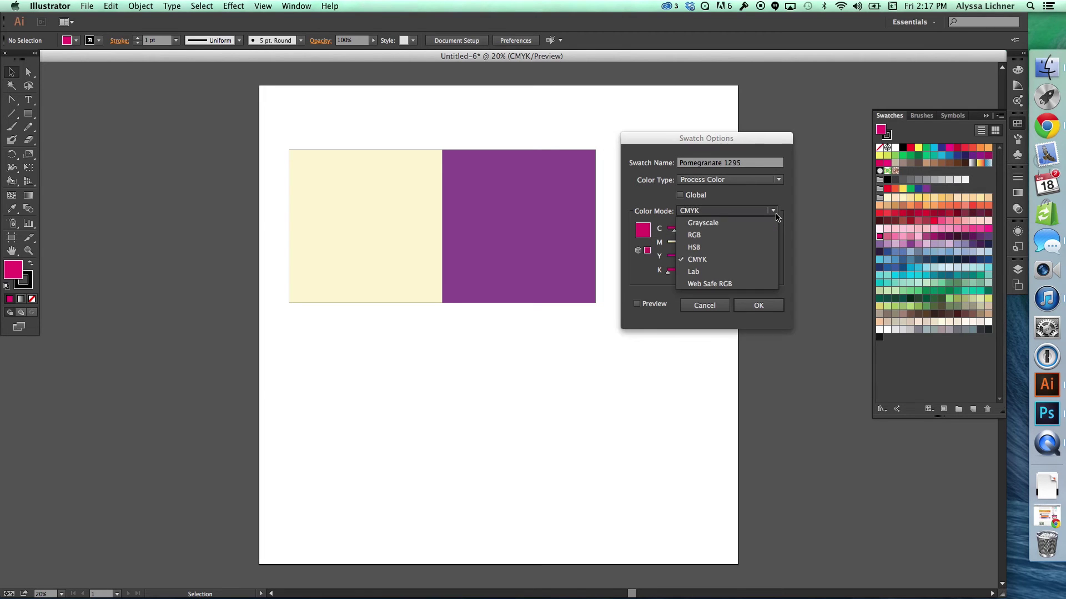
{"action": "left_click", "coordinate": [773, 235]}
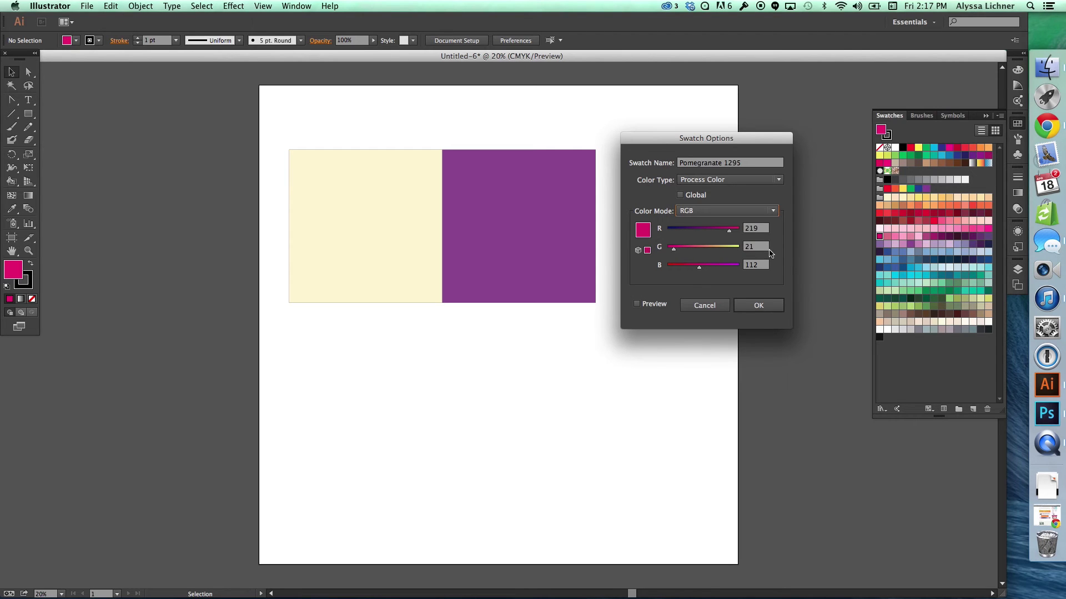
{"action": "left_click", "coordinate": [704, 305]}
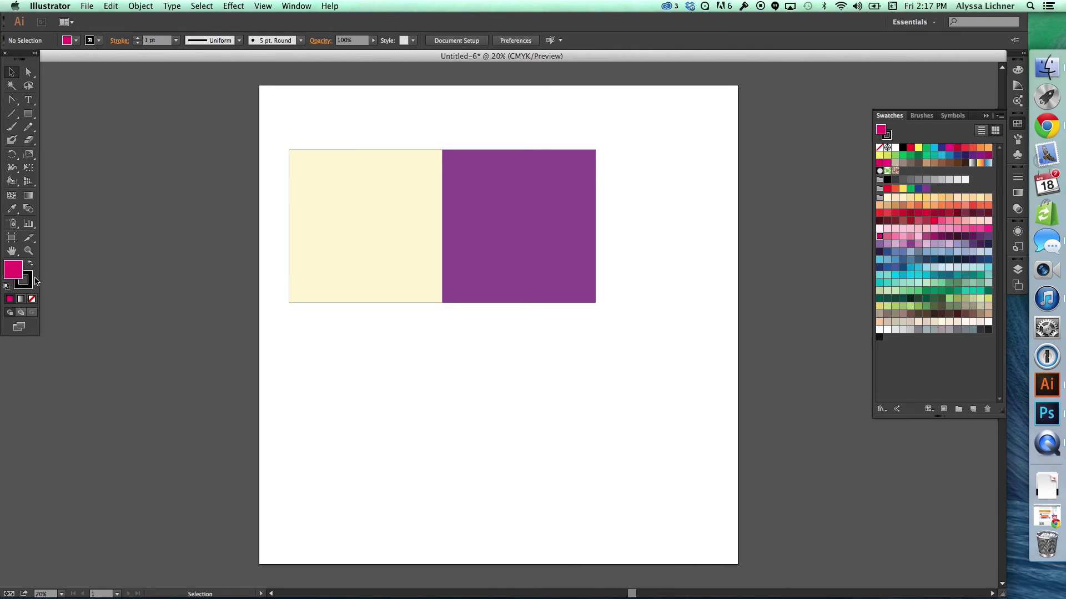
Step: Examine the current fill's hex code in the Color Picker, cancel it and clear the swatch selection
{"action": "double_click", "coordinate": [14, 270]}
{"action": "left_click_drag", "start_coordinate": [86, 71], "coordinate": [331, 138]}
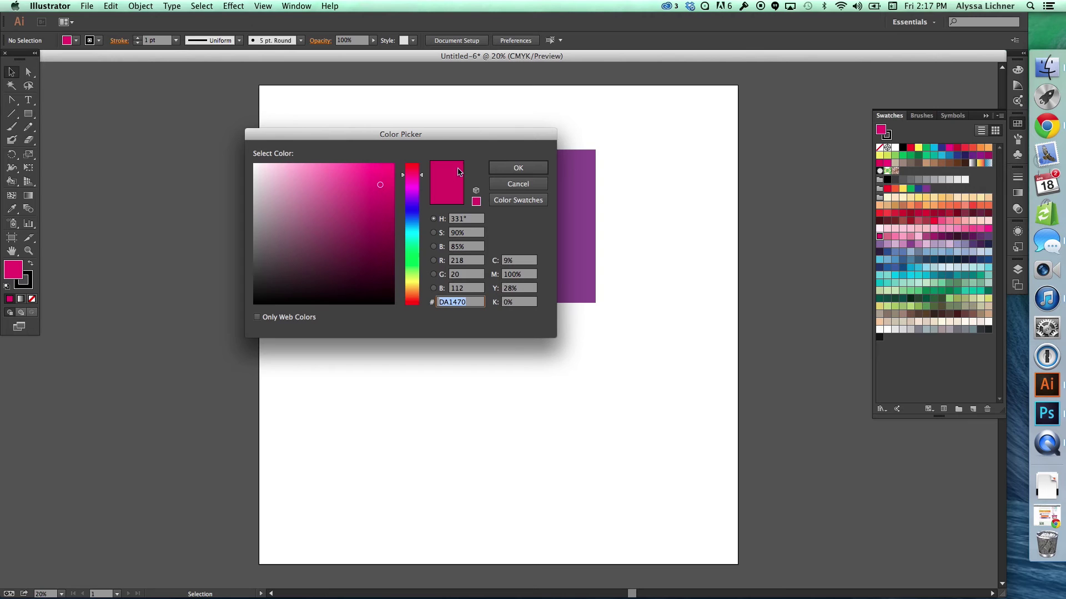
{"action": "double_click", "coordinate": [443, 303]}
{"action": "left_click", "coordinate": [515, 186]}
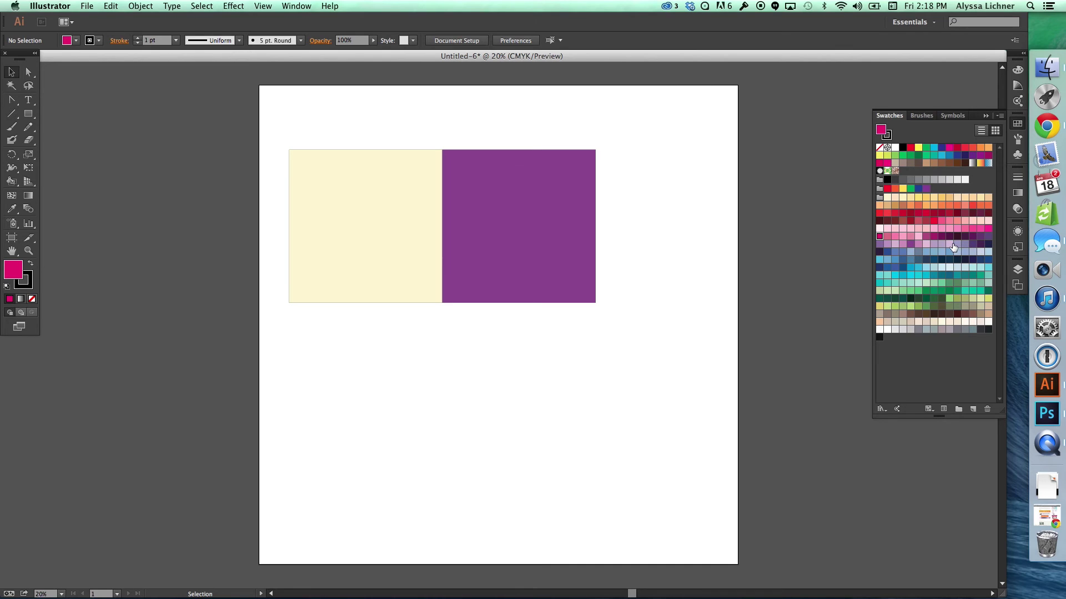
{"action": "left_click", "coordinate": [971, 351]}
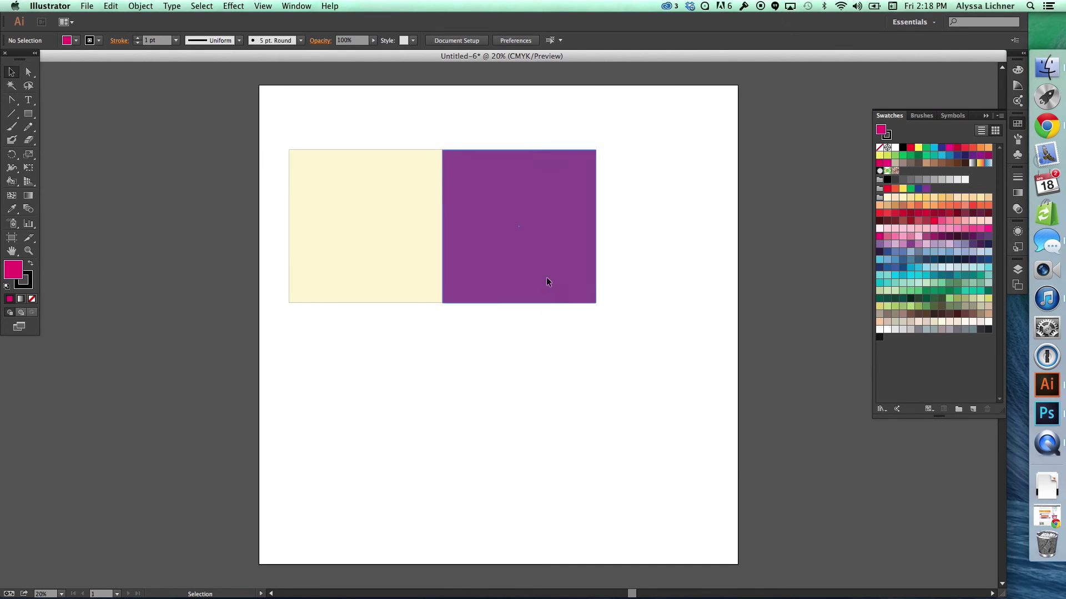
{"action": "scroll", "coordinate": [604, 274], "scroll_direction": "down", "scroll_amount": 3}
{"action": "scroll", "coordinate": [605, 274], "scroll_direction": "up", "scroll_amount": 4}
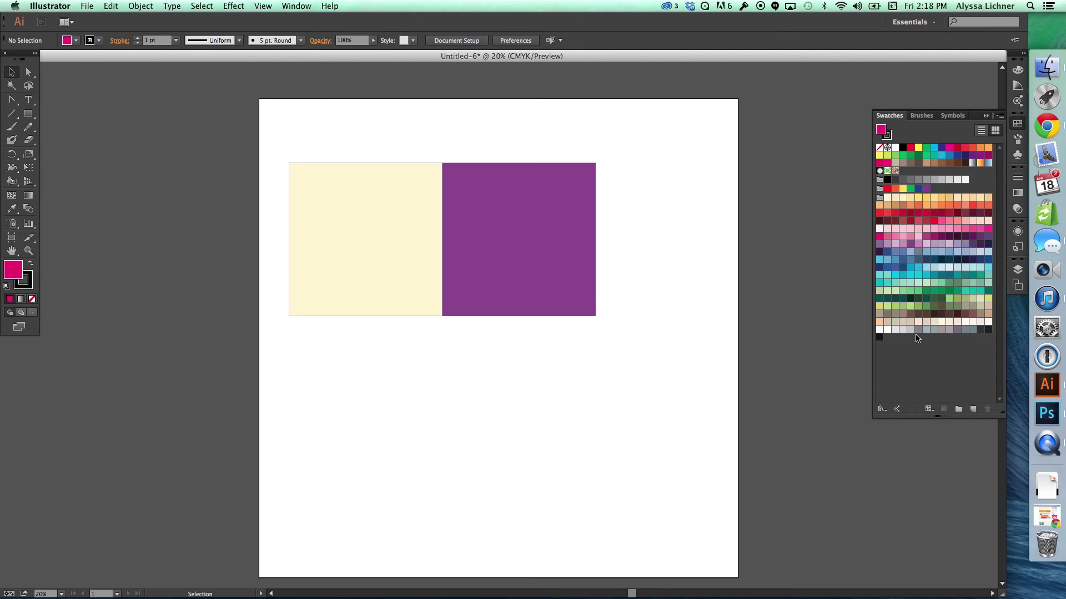
{"action": "left_click", "coordinate": [884, 409]}
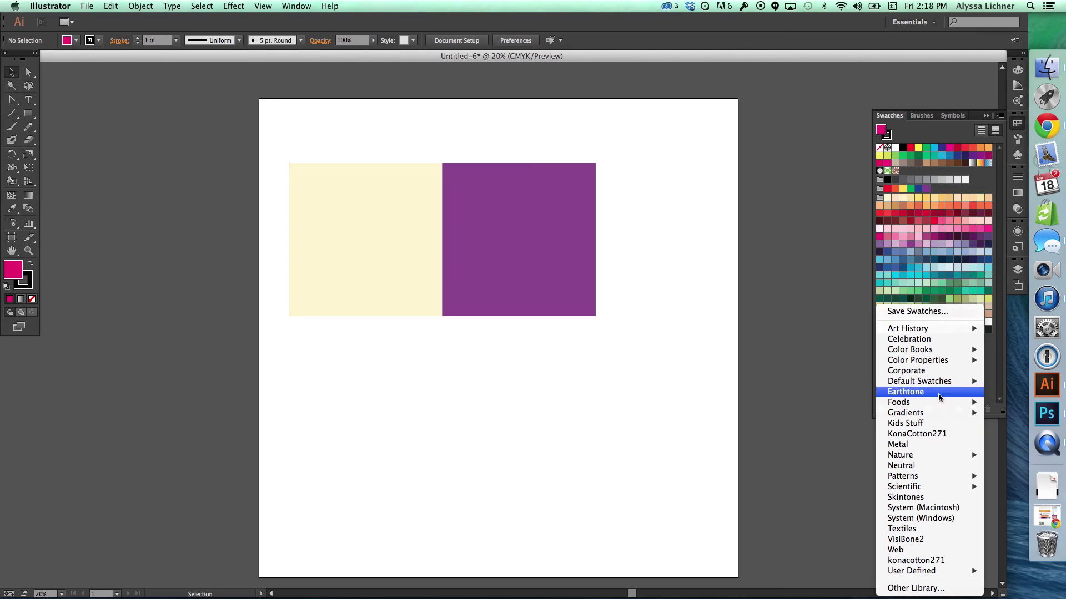
{"action": "left_click", "coordinate": [993, 347]}
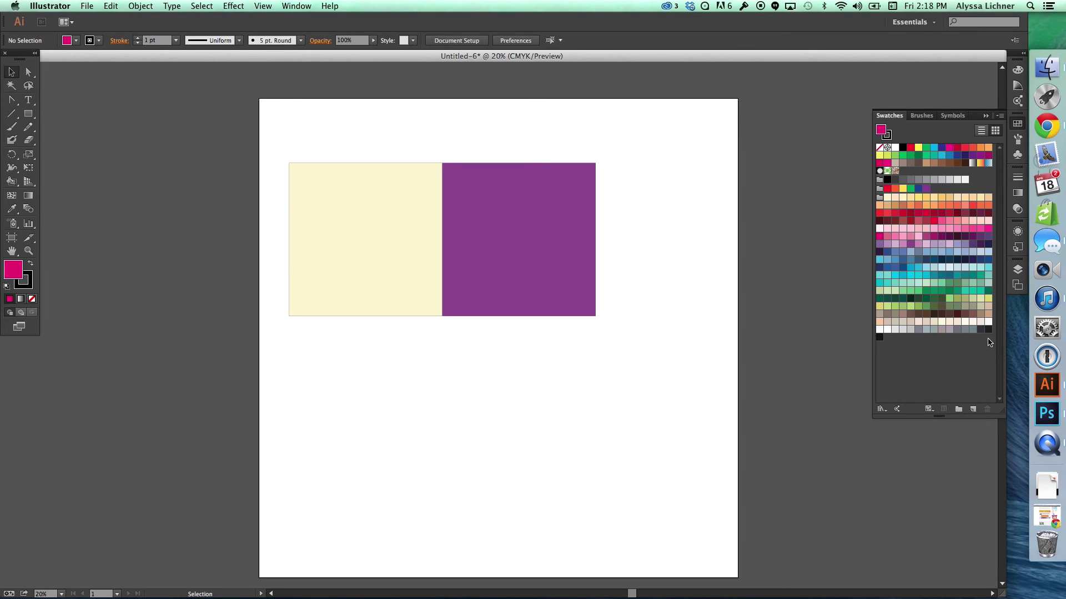
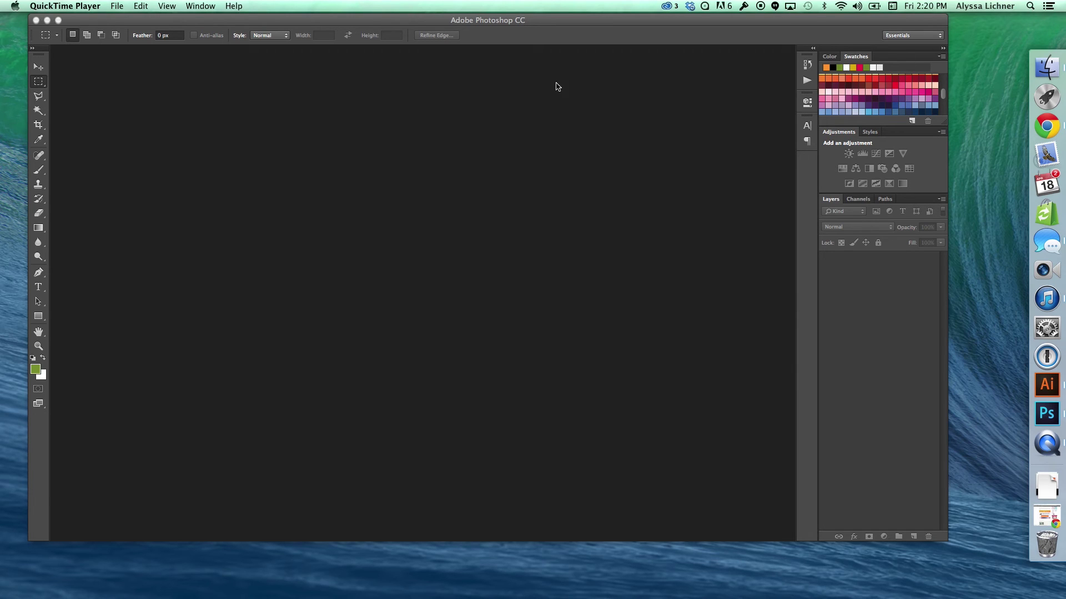
Step: In Photoshop, look over the Color panel and return to the Swatches panel, showing it from its first colors
{"action": "left_click", "coordinate": [829, 56]}
{"action": "left_click", "coordinate": [829, 57]}
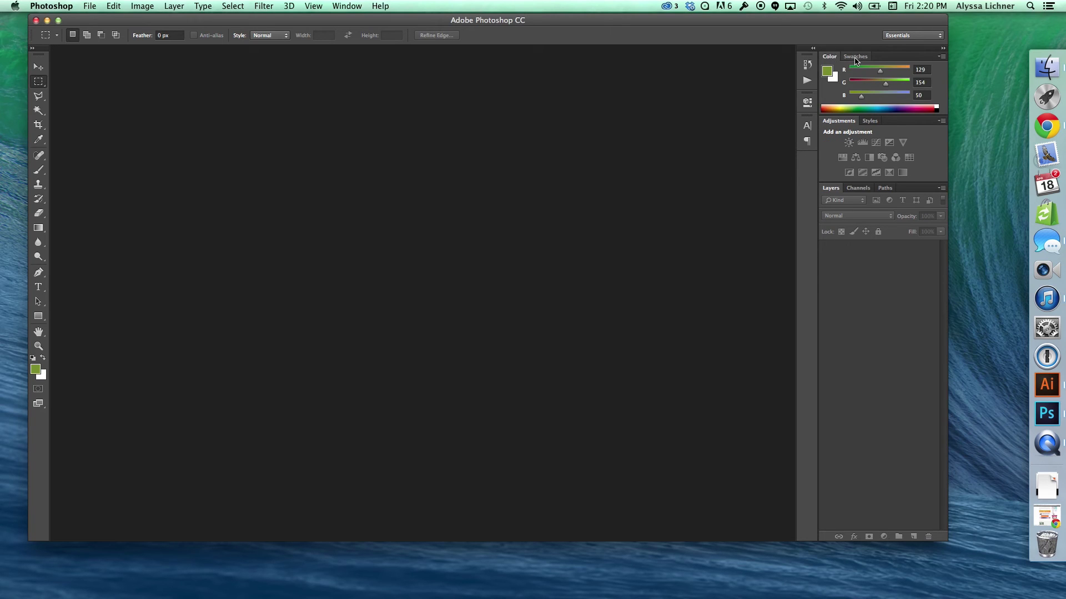
{"action": "left_click", "coordinate": [856, 56]}
{"action": "left_click", "coordinate": [830, 57]}
{"action": "left_click", "coordinate": [852, 58]}
{"action": "scroll", "coordinate": [904, 100], "scroll_direction": "up", "scroll_amount": 3}
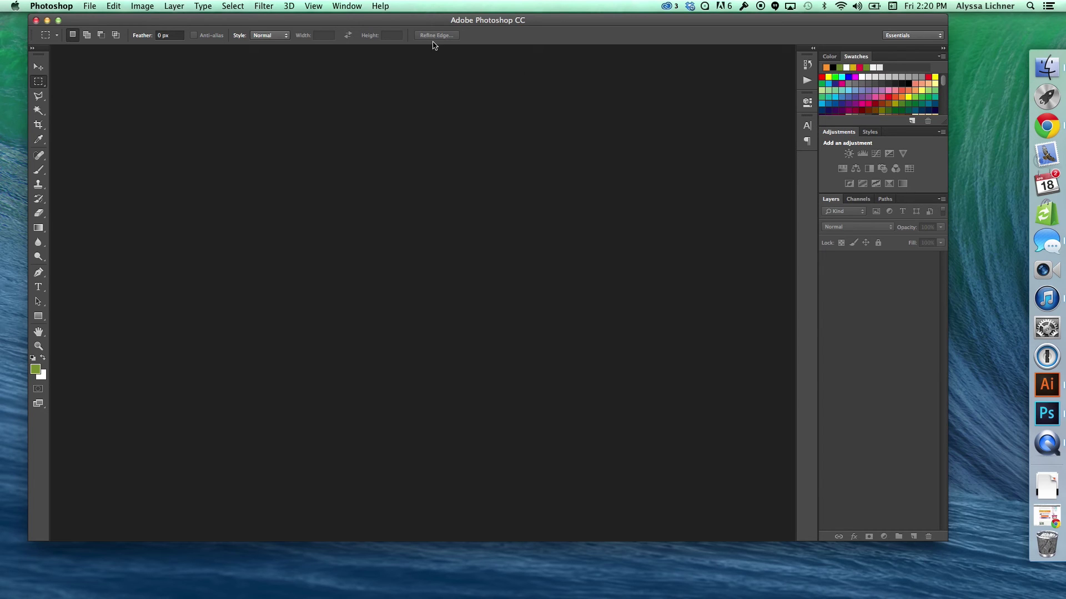
{"action": "left_click", "coordinate": [345, 6]}
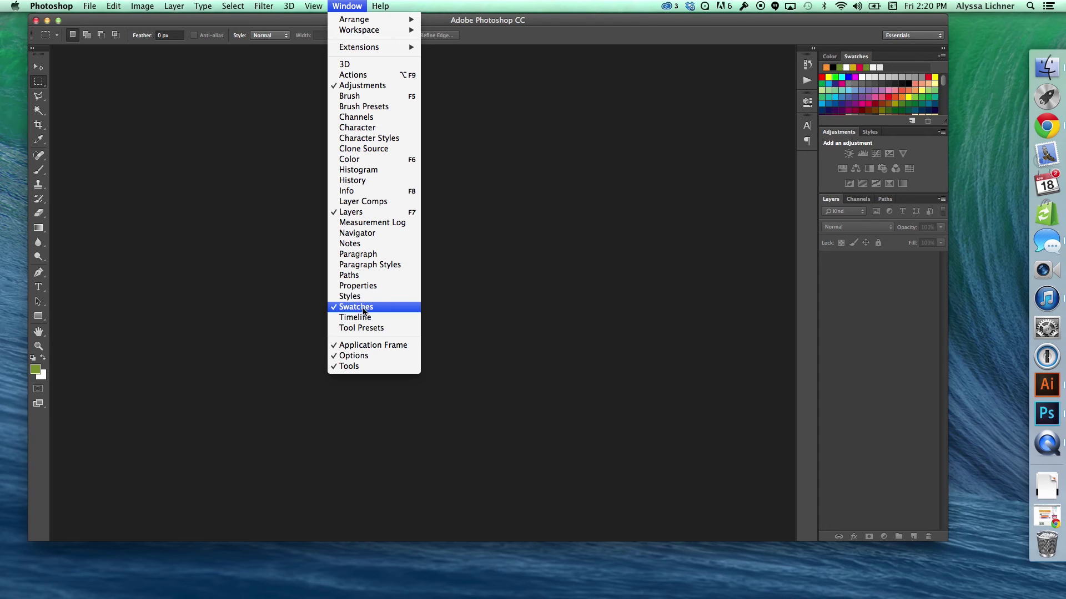
{"action": "left_click", "coordinate": [749, 228]}
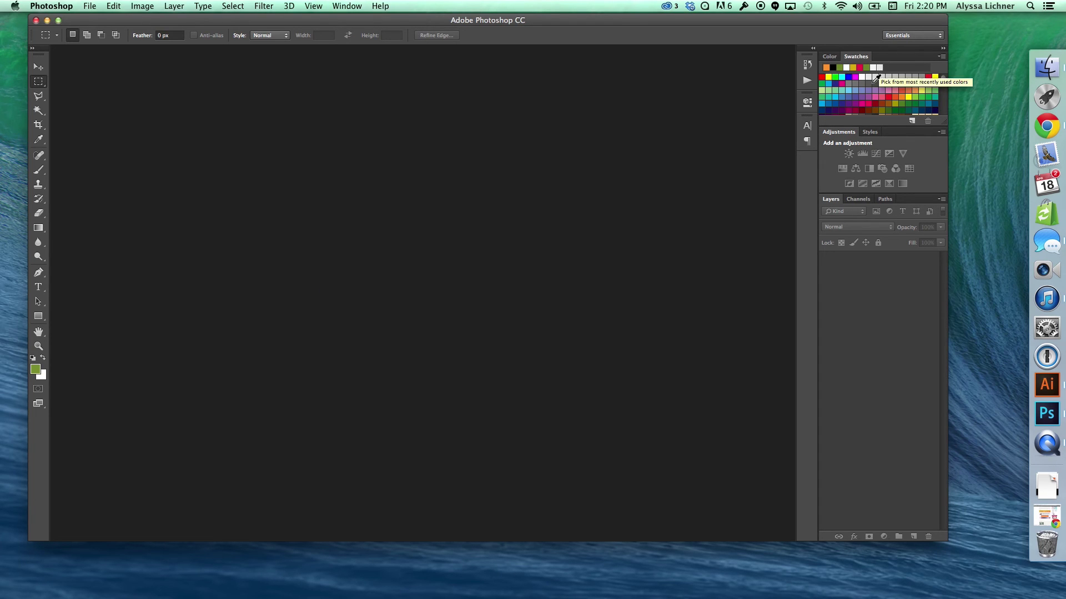
Step: Load the KonaCotton271.ase file from the Downloads folder into the Photoshop swatches
{"action": "left_click", "coordinate": [941, 57]}
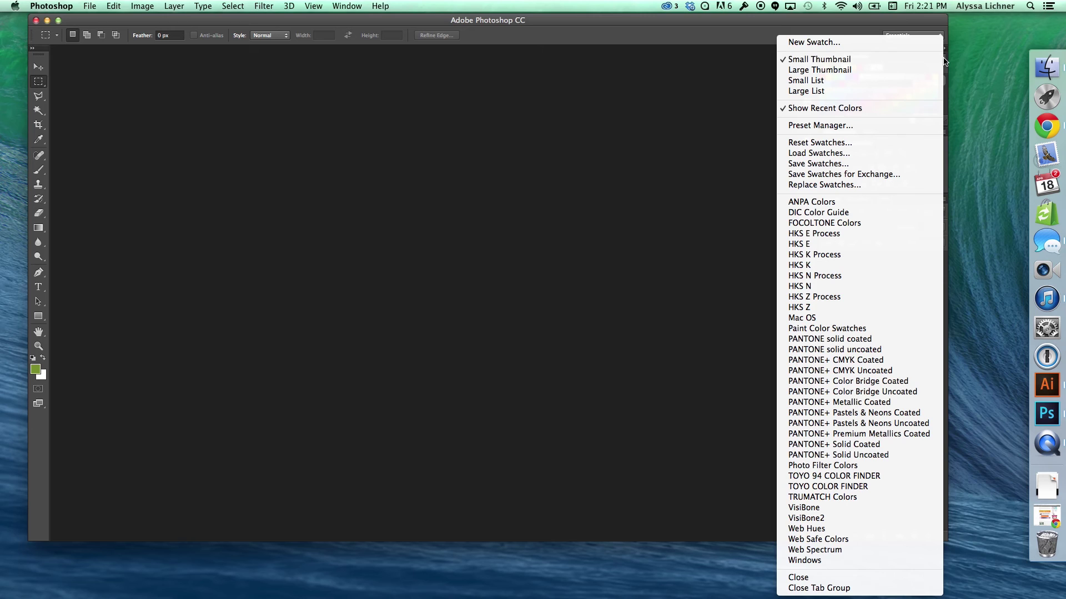
{"action": "left_click", "coordinate": [845, 154]}
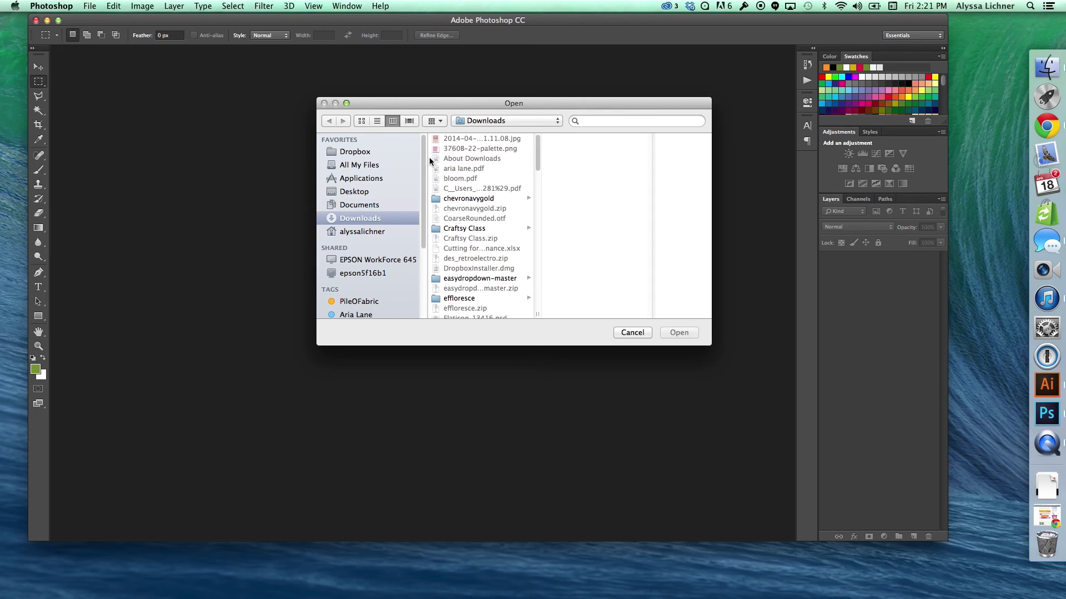
{"action": "scroll", "coordinate": [466, 224], "scroll_direction": "down", "scroll_amount": 4}
{"action": "scroll", "coordinate": [474, 221], "scroll_direction": "down", "scroll_amount": 6}
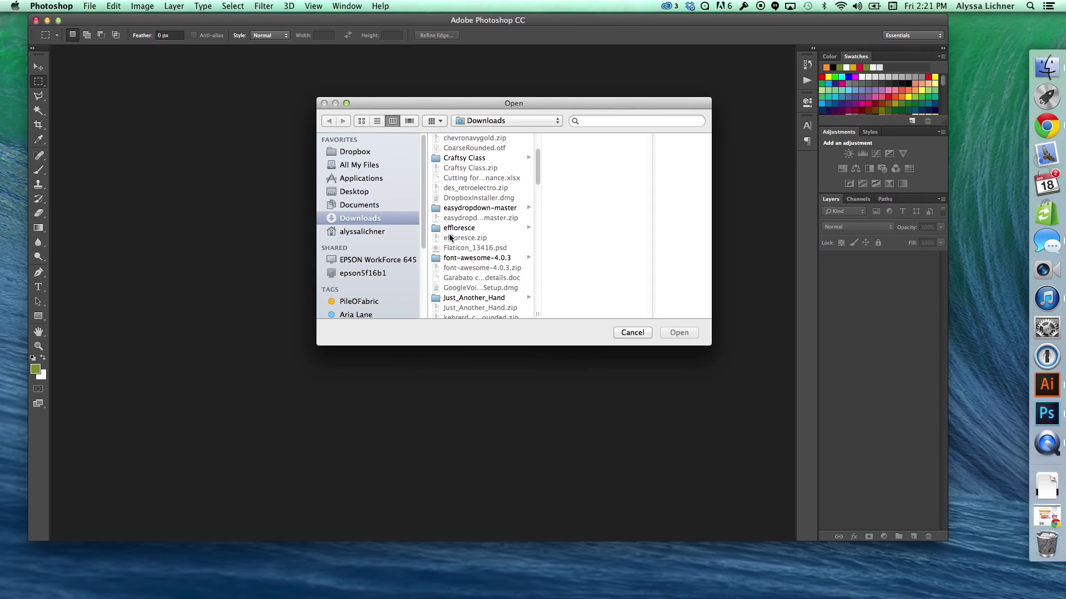
{"action": "left_click", "coordinate": [501, 247]}
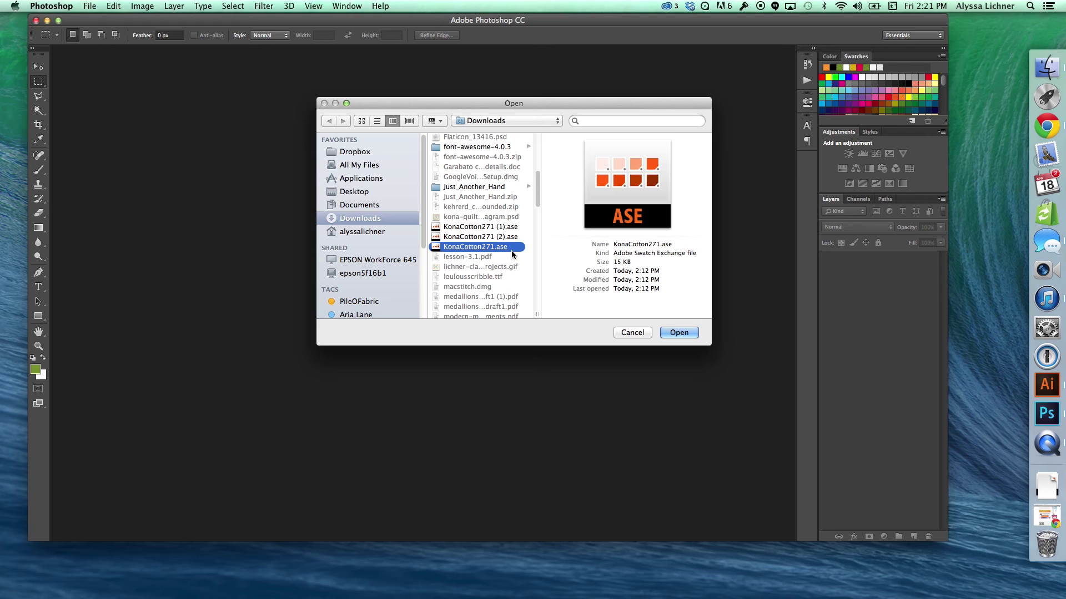
{"action": "left_click", "coordinate": [679, 333]}
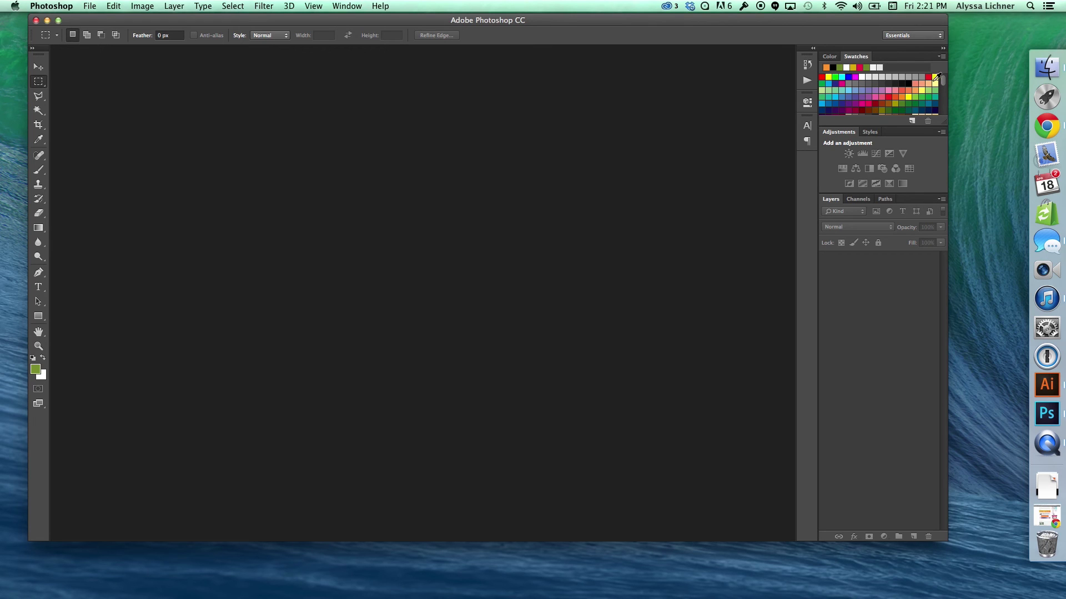
Step: Enlarge the Swatches panel to look over the loaded Kona Cotton colors and make a pale cream swatch the foreground color
{"action": "left_click_drag", "start_coordinate": [942, 88], "coordinate": [930, 239]}
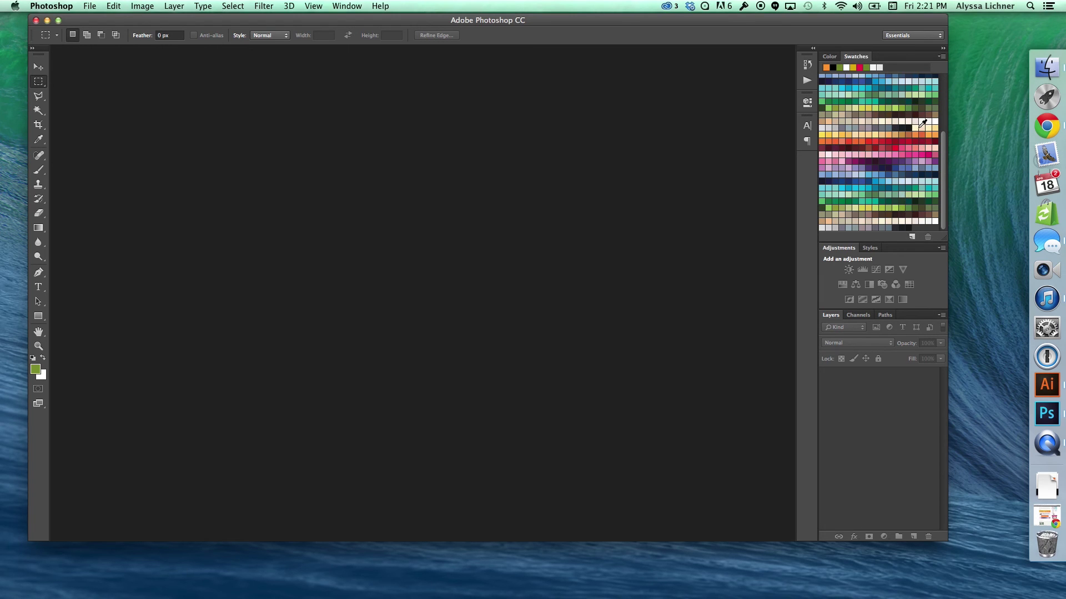
{"action": "scroll", "coordinate": [927, 122], "scroll_direction": "up", "scroll_amount": 5}
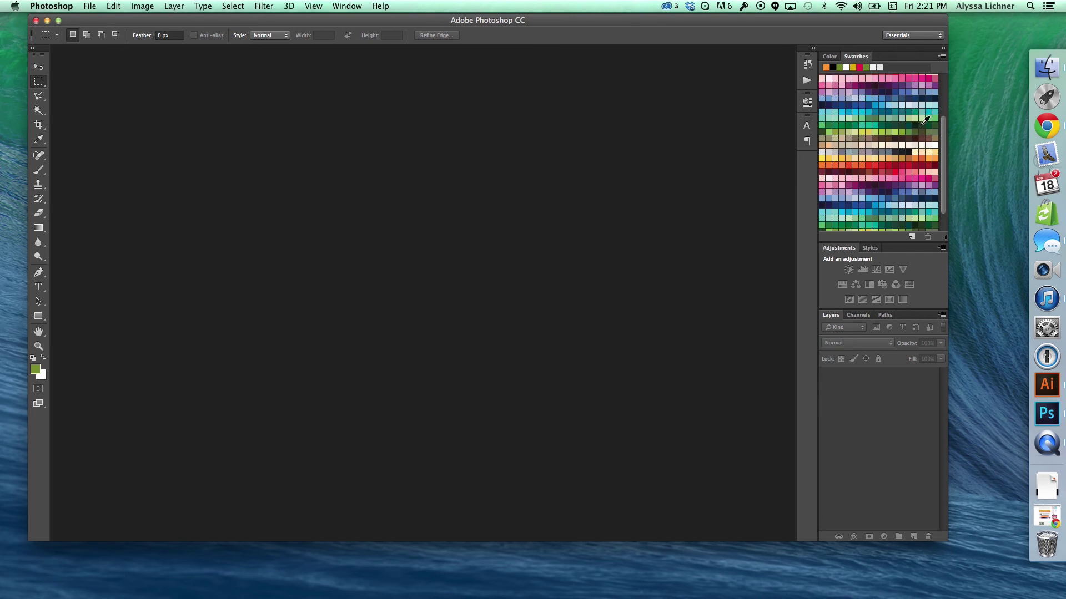
{"action": "scroll", "coordinate": [925, 120], "scroll_direction": "down", "scroll_amount": 5}
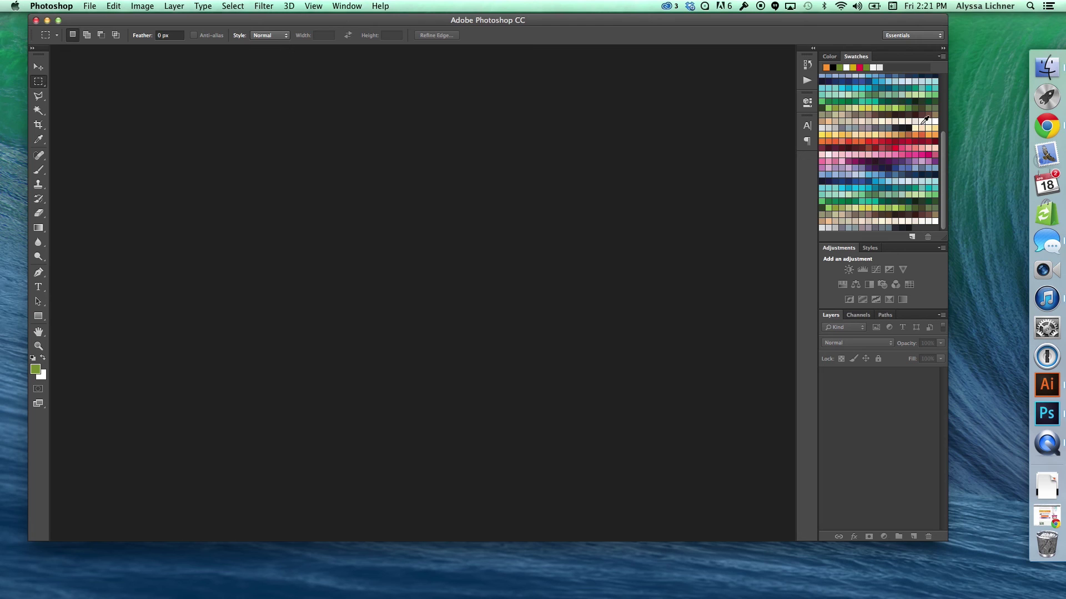
{"action": "left_click", "coordinate": [39, 68]}
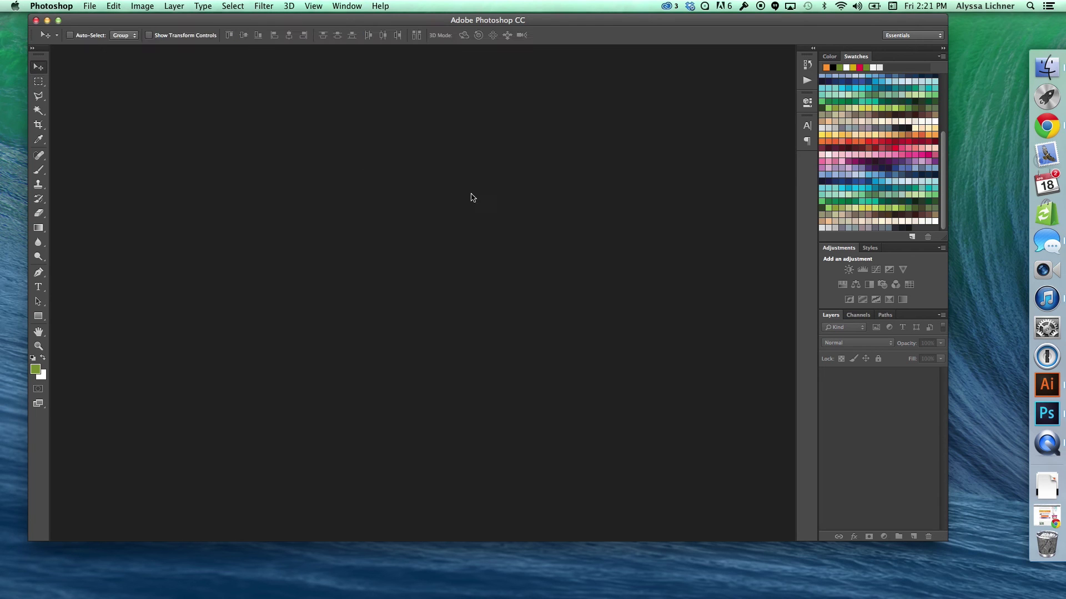
{"action": "left_click", "coordinate": [915, 128]}
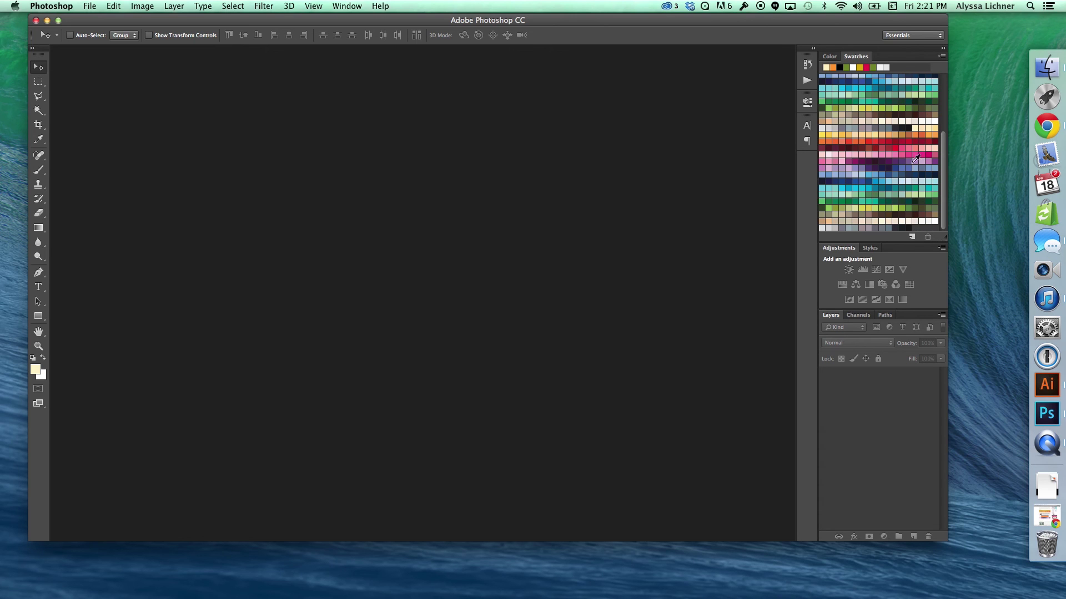
Step: Create a new blank document
{"action": "left_click", "coordinate": [109, 6]}
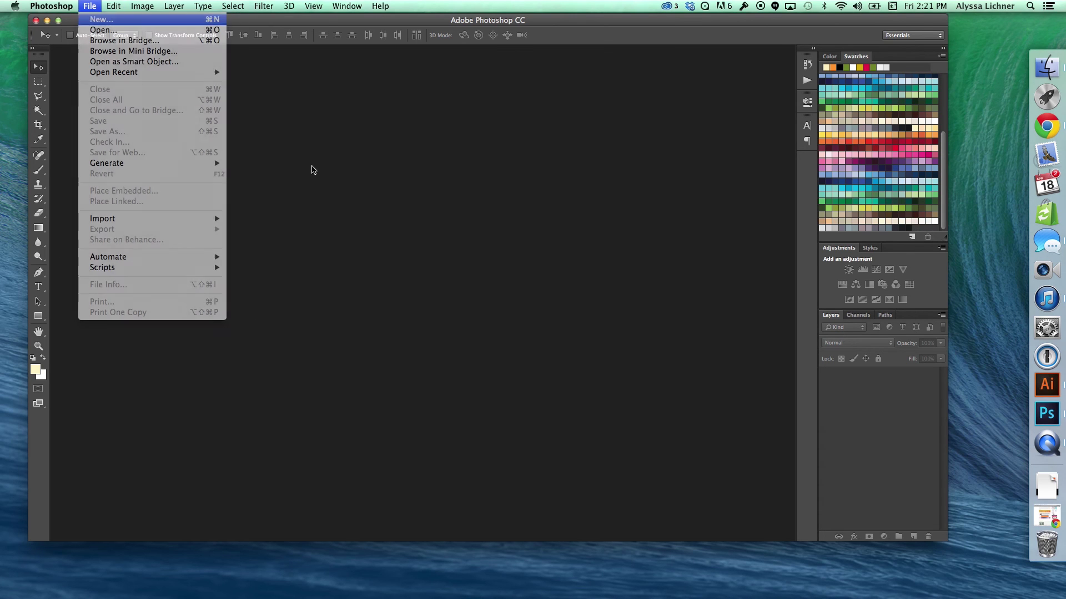
{"action": "key", "text": "Return"}
{"action": "left_click", "coordinate": [629, 205]}
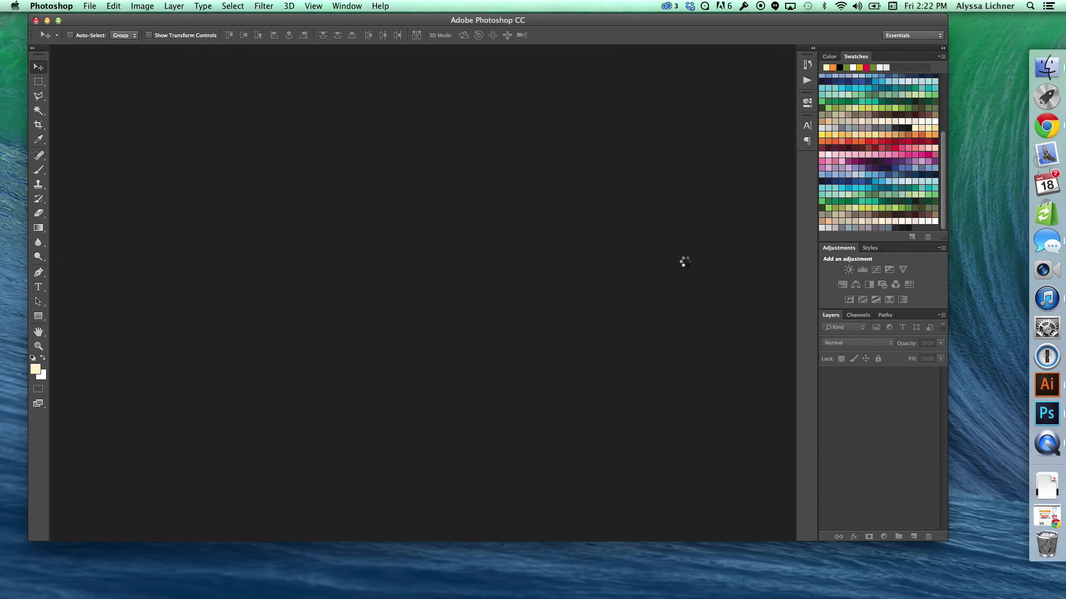
Step: Draw a cream square shape about 303 px wide in the canvas's upper left area and check its fill in the Color Picker
{"action": "left_click", "coordinate": [39, 315]}
{"action": "left_click_drag", "start_coordinate": [280, 165], "coordinate": [392, 277]}
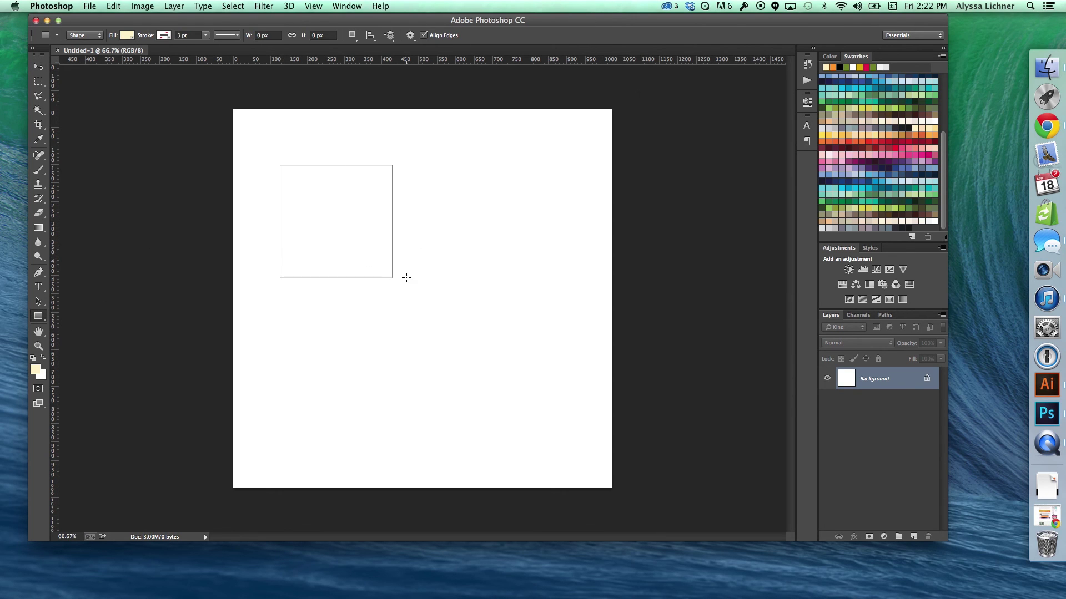
{"action": "left_click", "coordinate": [40, 70]}
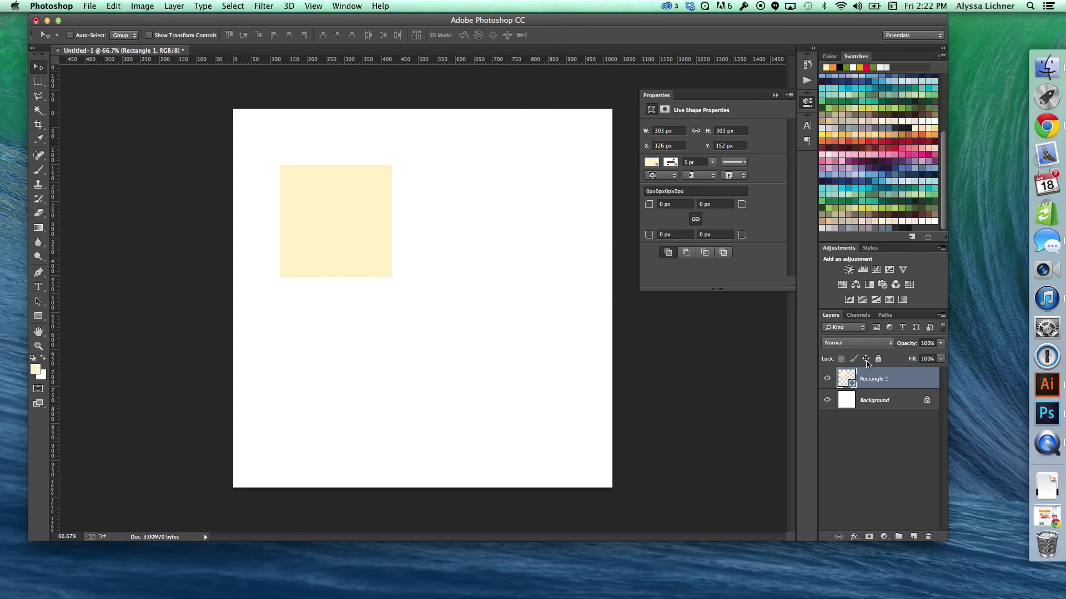
{"action": "double_click", "coordinate": [846, 378]}
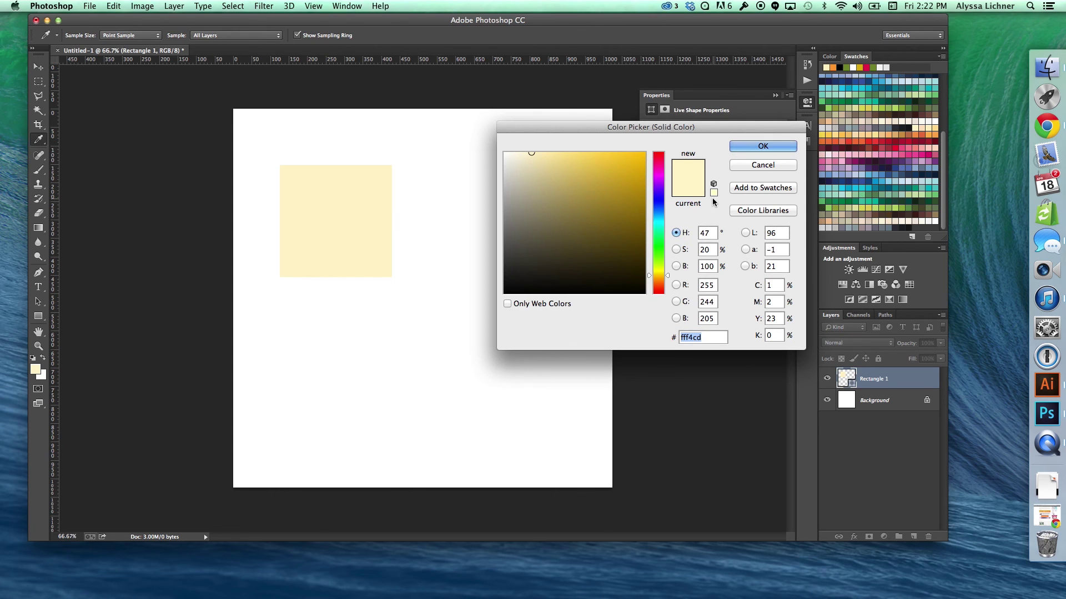
{"action": "left_click", "coordinate": [762, 147]}
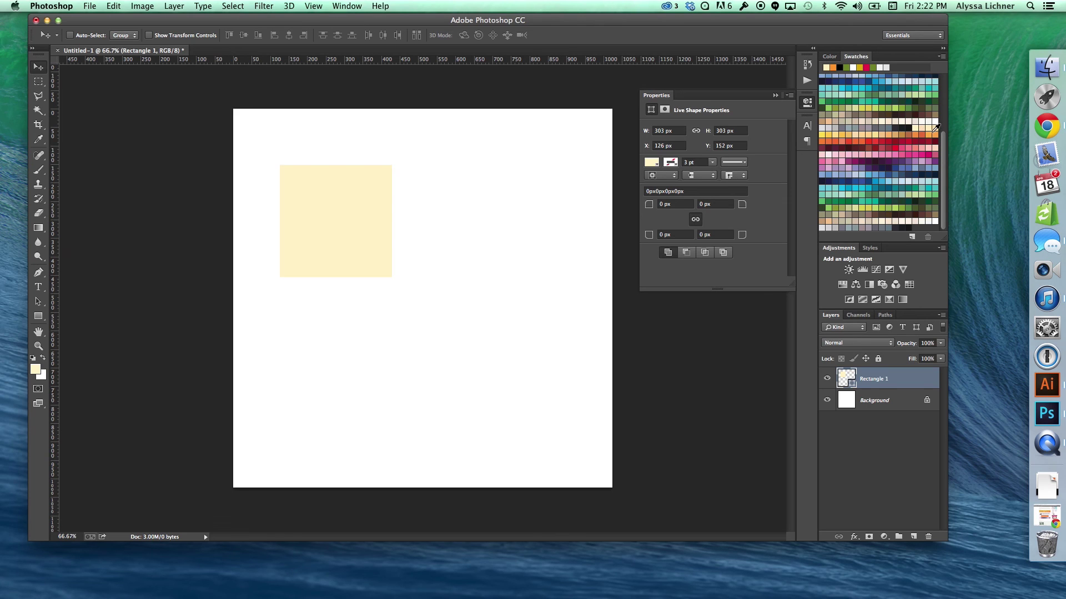
Step: Make a light purple Kona swatch the foreground color, examine its values in the Color Picker and cancel the picker
{"action": "left_click", "coordinate": [916, 161]}
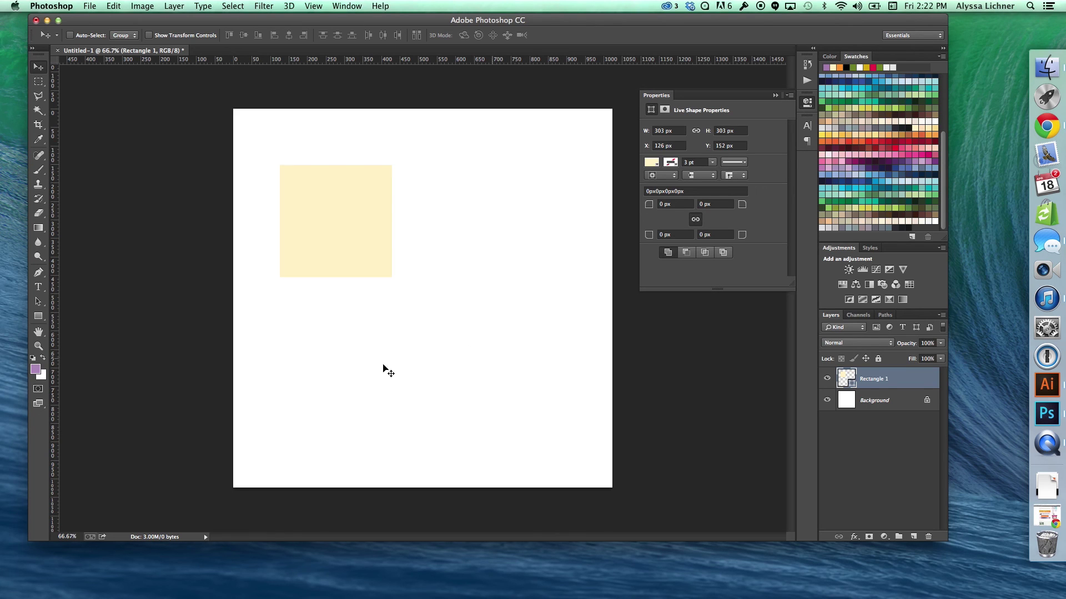
{"action": "left_click", "coordinate": [35, 369]}
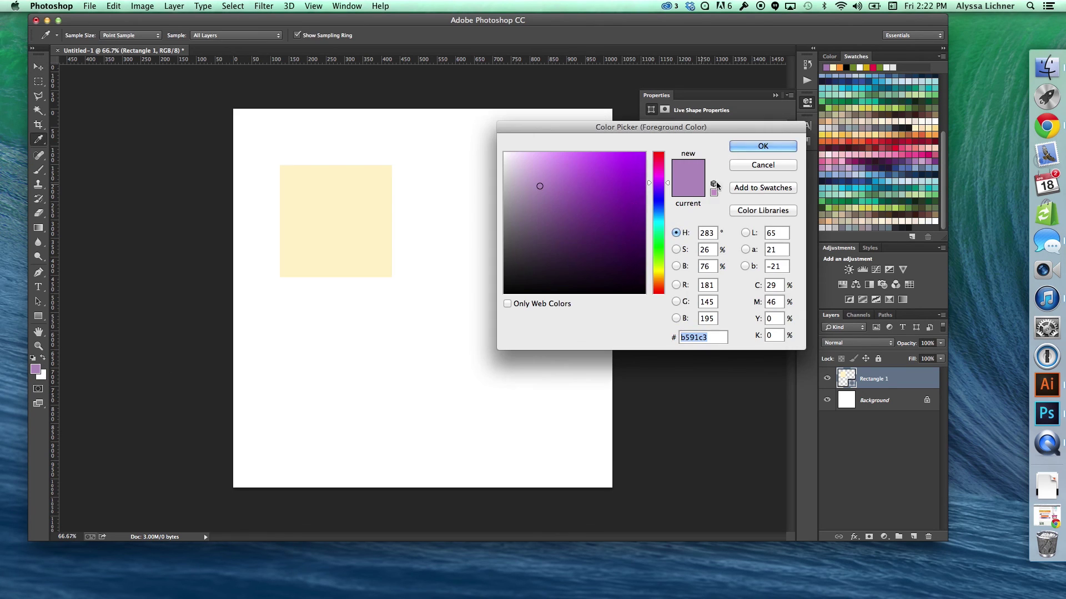
{"action": "left_click", "coordinate": [762, 165]}
{"action": "key", "text": "v"}
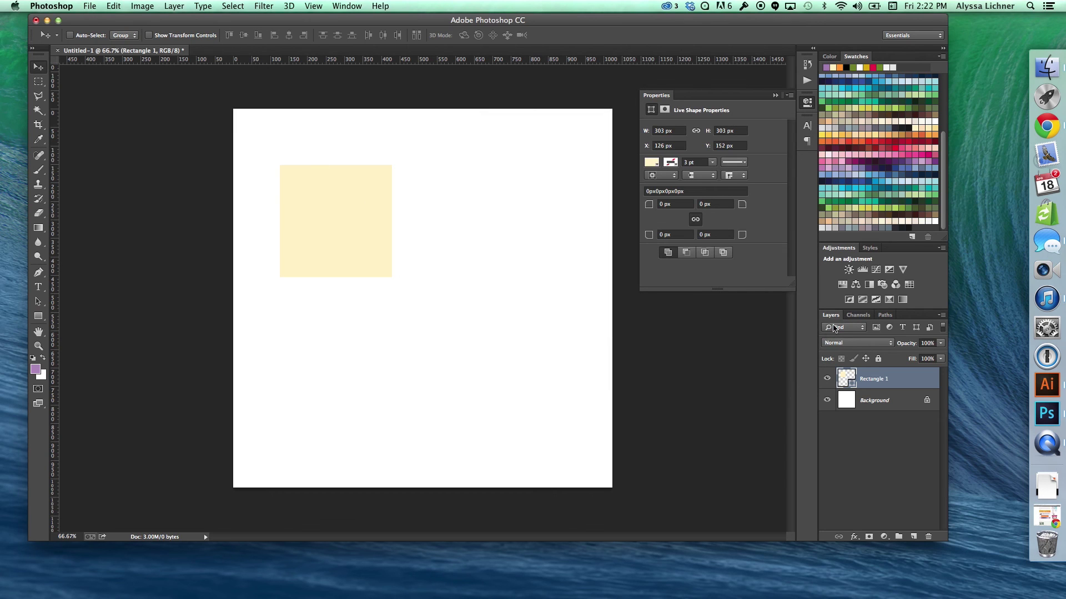
Step: Change the square's solid fill to the light purple foreground color, b591c3, by sampling it
{"action": "double_click", "coordinate": [843, 380]}
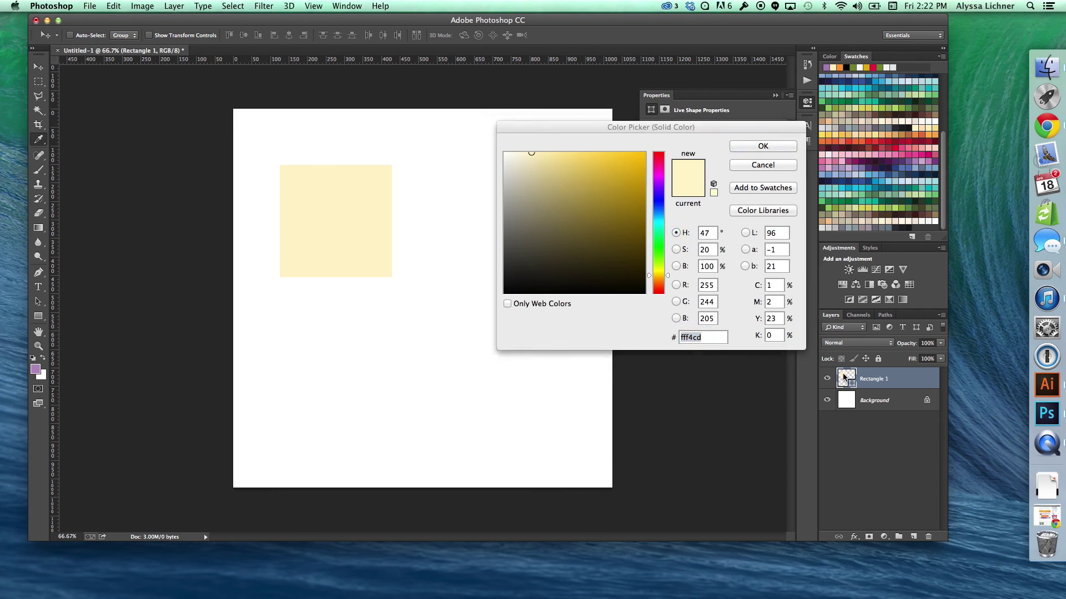
{"action": "left_click", "coordinate": [36, 369]}
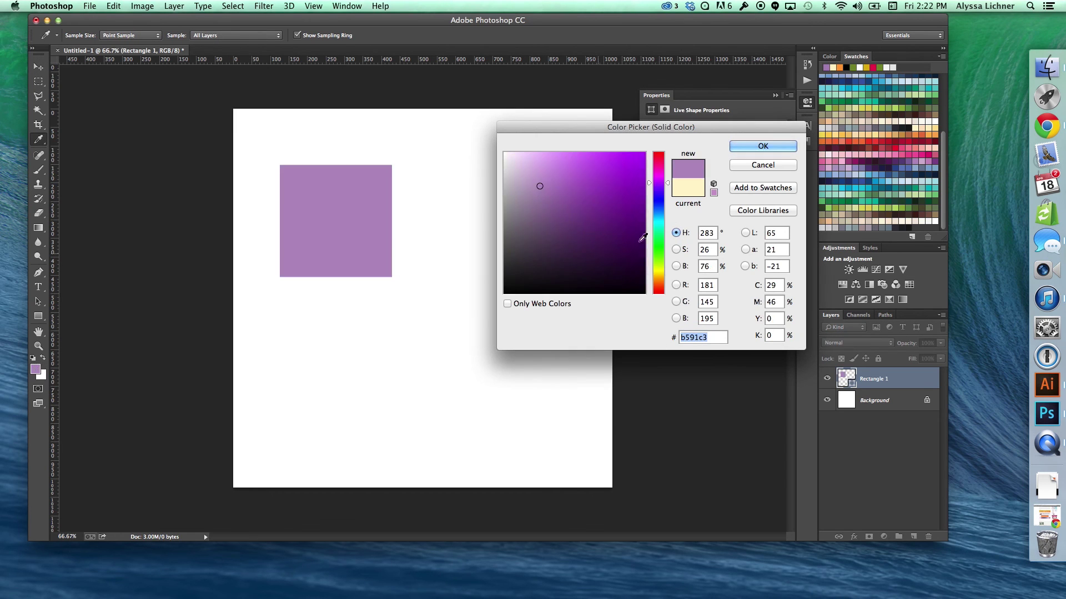
{"action": "left_click", "coordinate": [765, 147]}
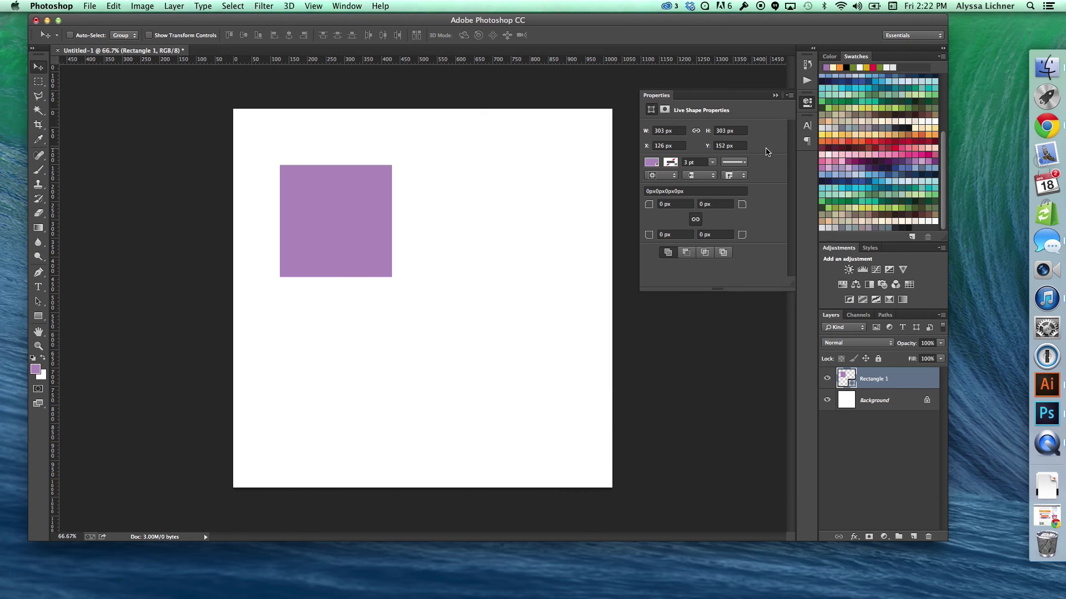
Step: Fill the square with a dark purple Kona swatch through its live shape properties and collapse the Properties panel
{"action": "left_click", "coordinate": [670, 162]}
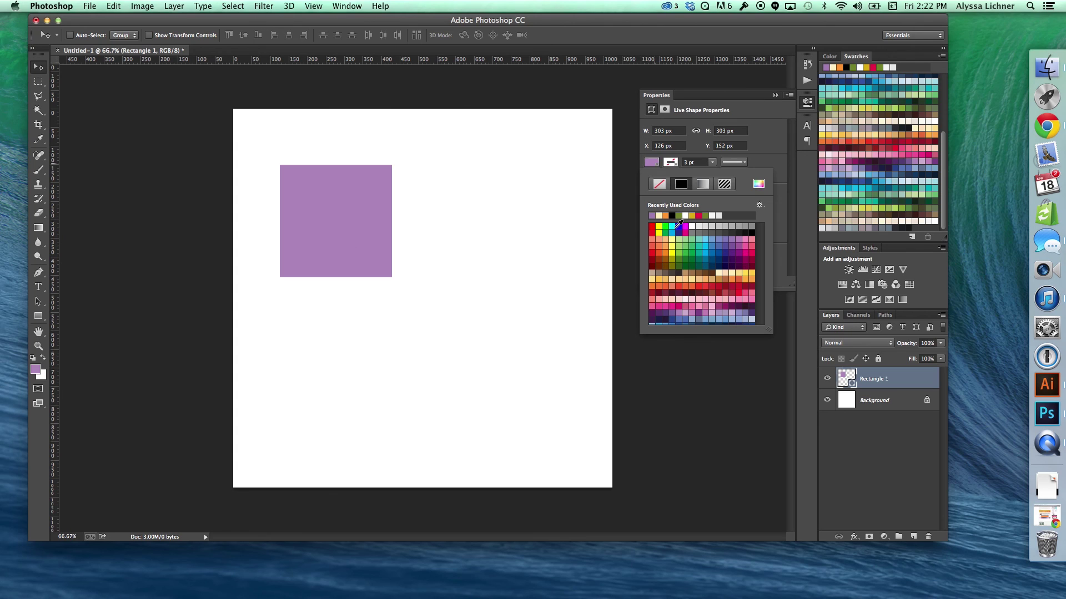
{"action": "left_click", "coordinate": [698, 315]}
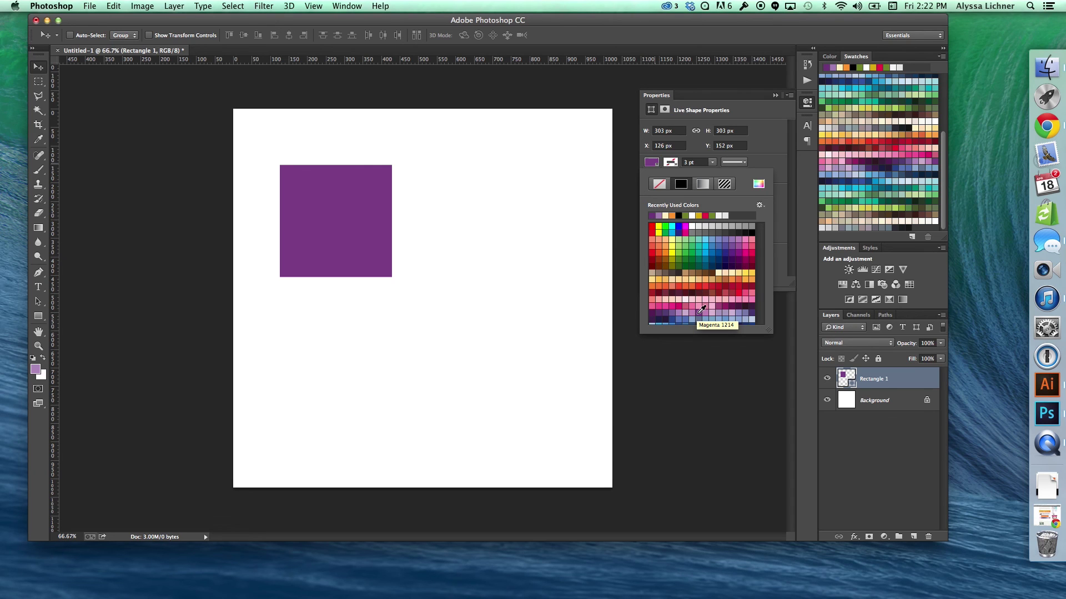
{"action": "left_click", "coordinate": [809, 104]}
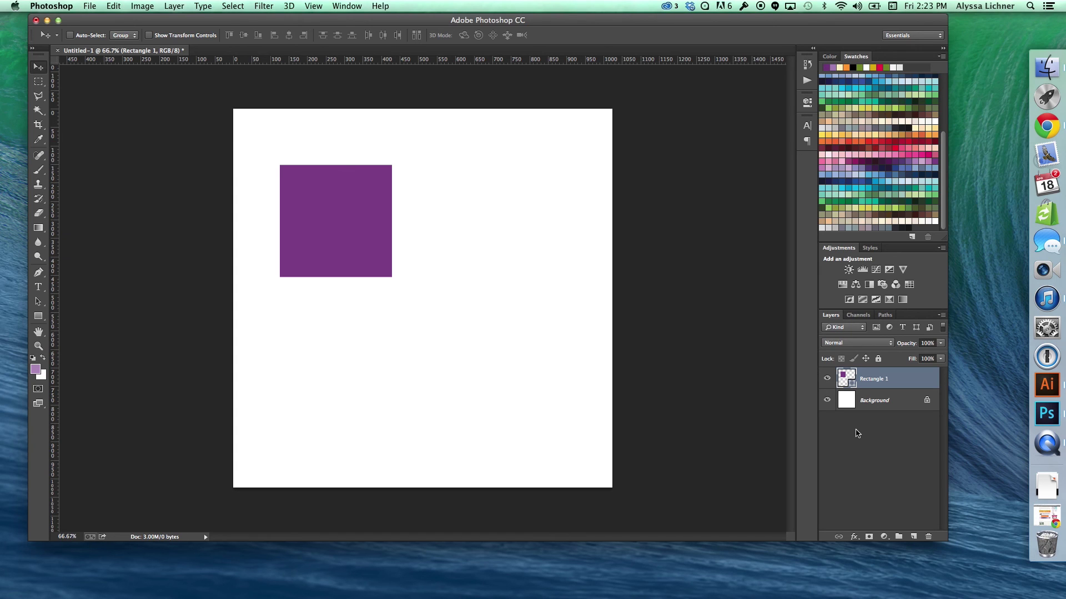
{"action": "right_click", "coordinate": [1048, 441]}
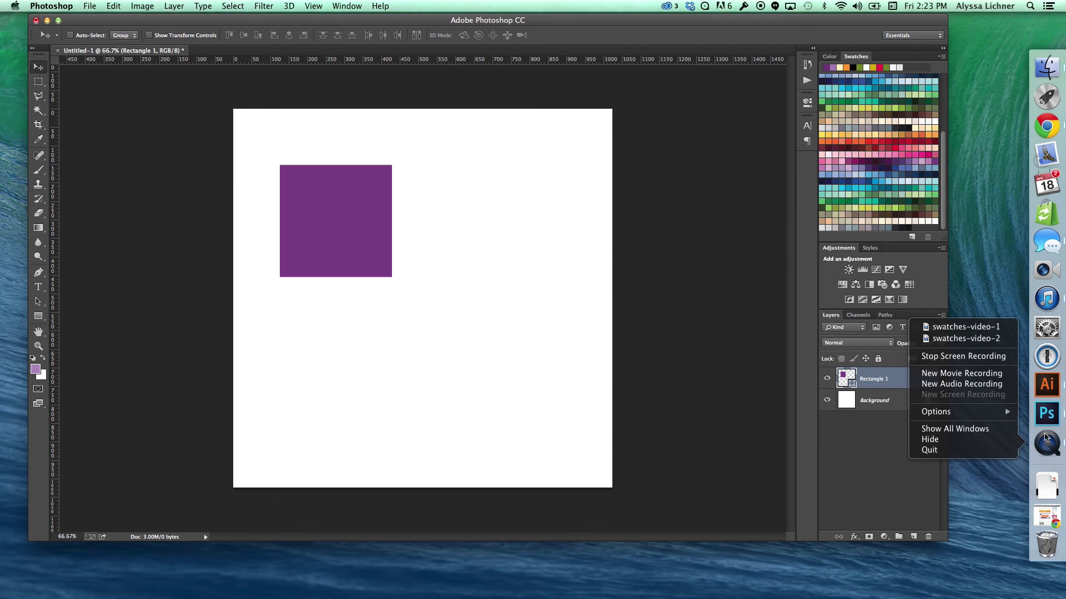
{"action": "left_click", "coordinate": [993, 360]}
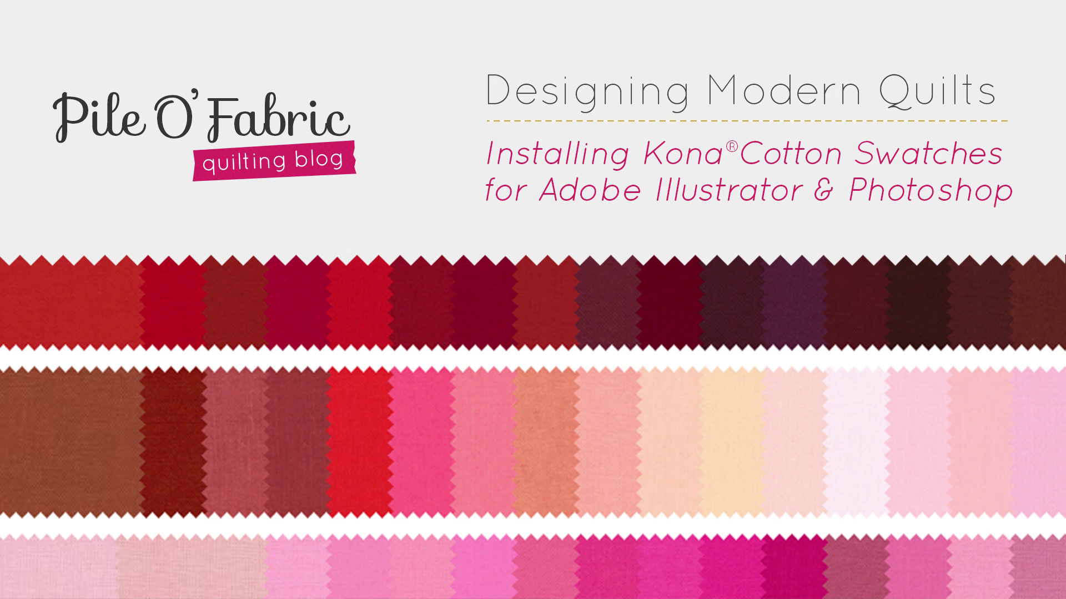